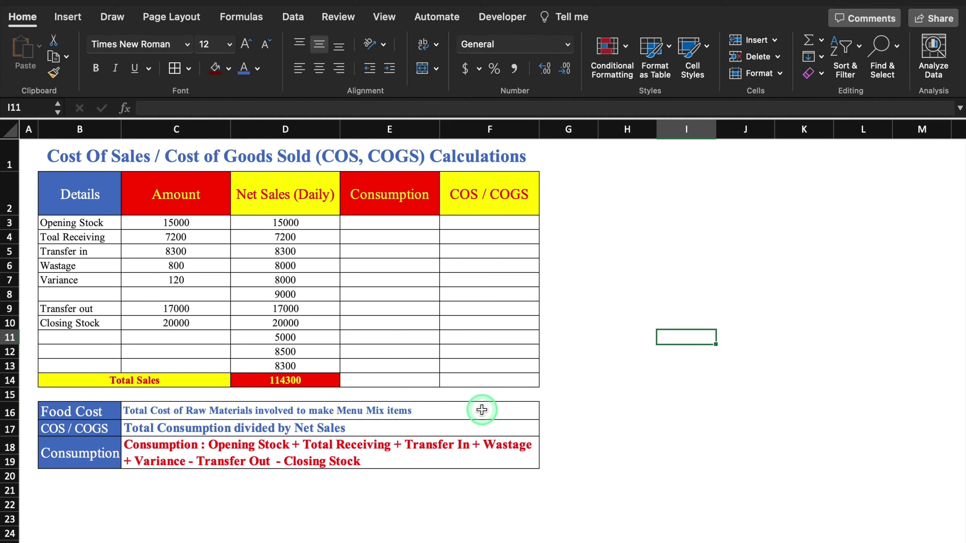
Review the Food Cost, COS / COGS and Consumption definitions below the calculation table.
left_click(482, 409)
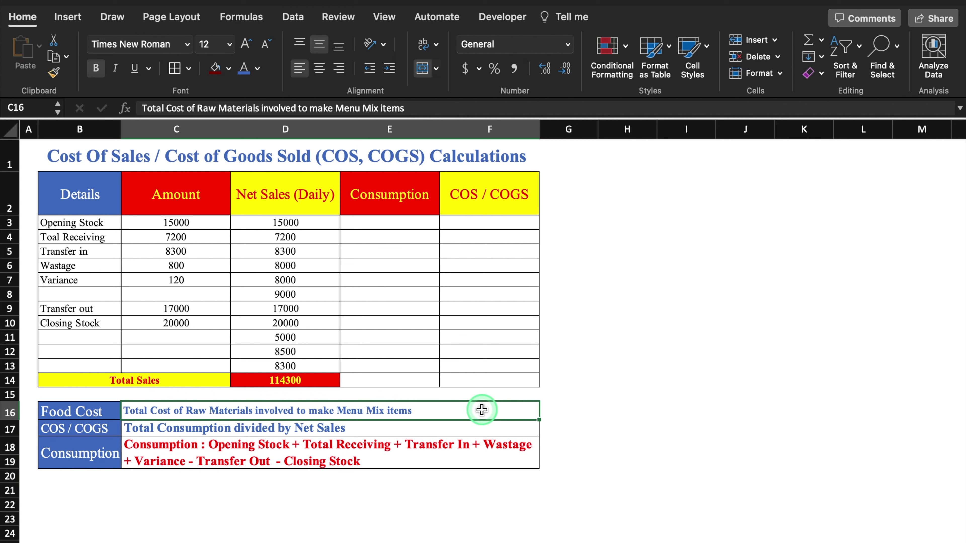
left_click(482, 426)
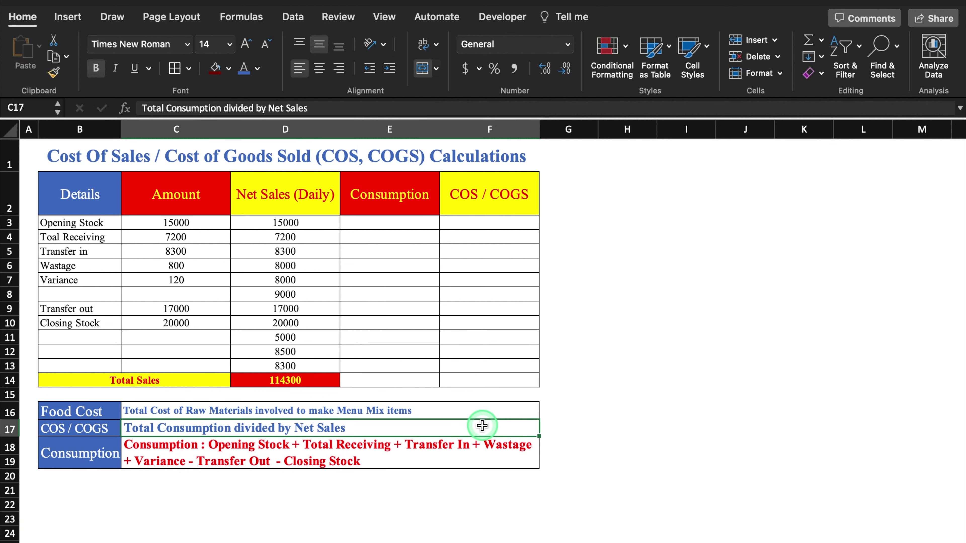
left_click(478, 456)
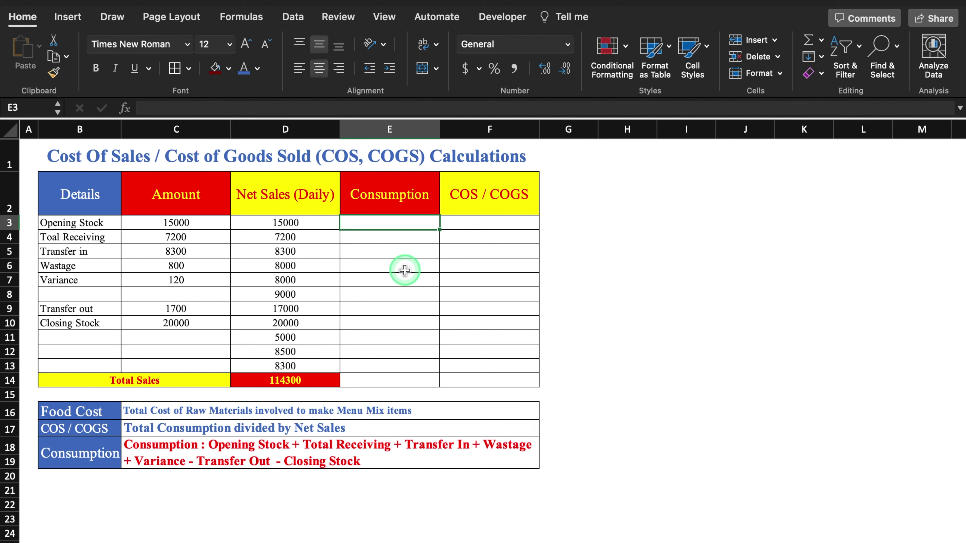
Start the Consumption formula in E3 by adding opening stock, receiving, transfer in, wastage and variance as =C3+C4+C5+C6+C7.
type("=")
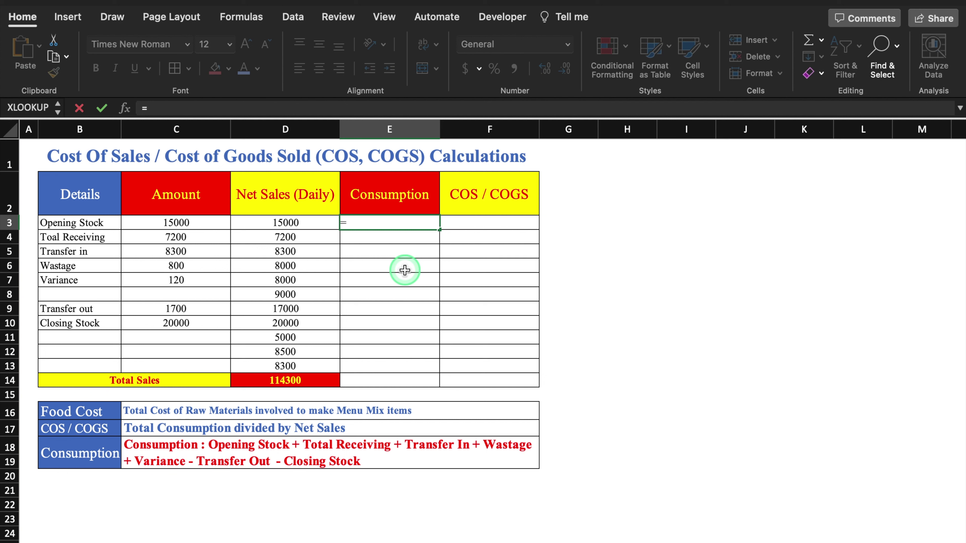
left_click(201, 221)
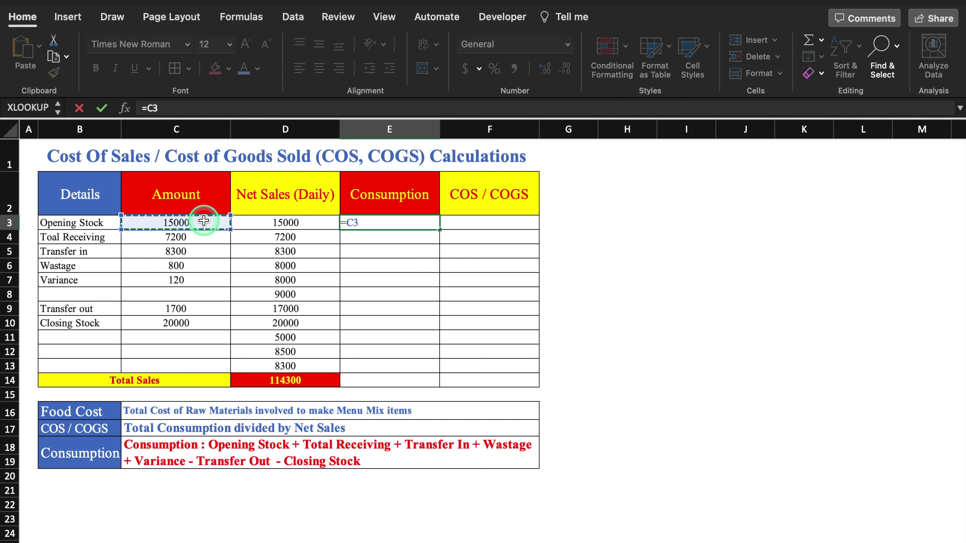
type("+")
left_click(199, 242)
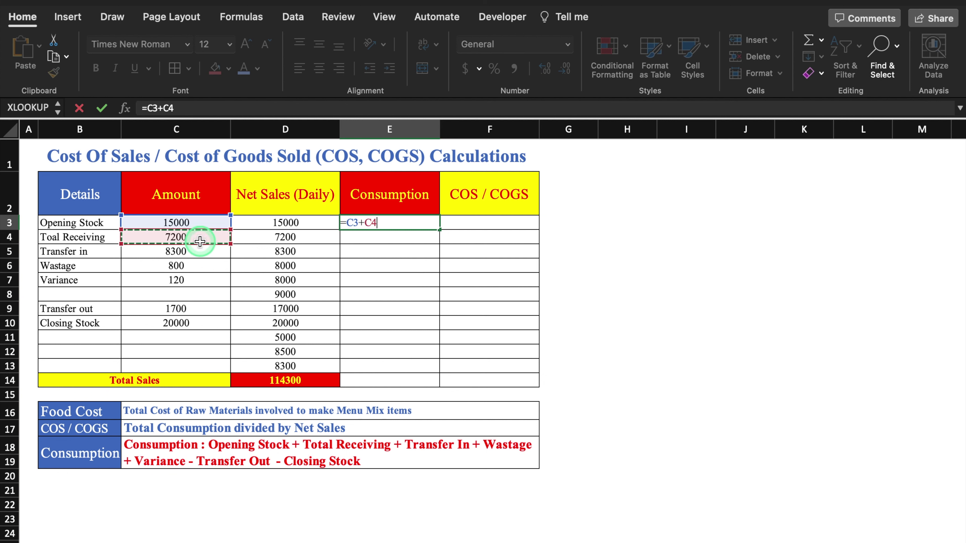
type("+")
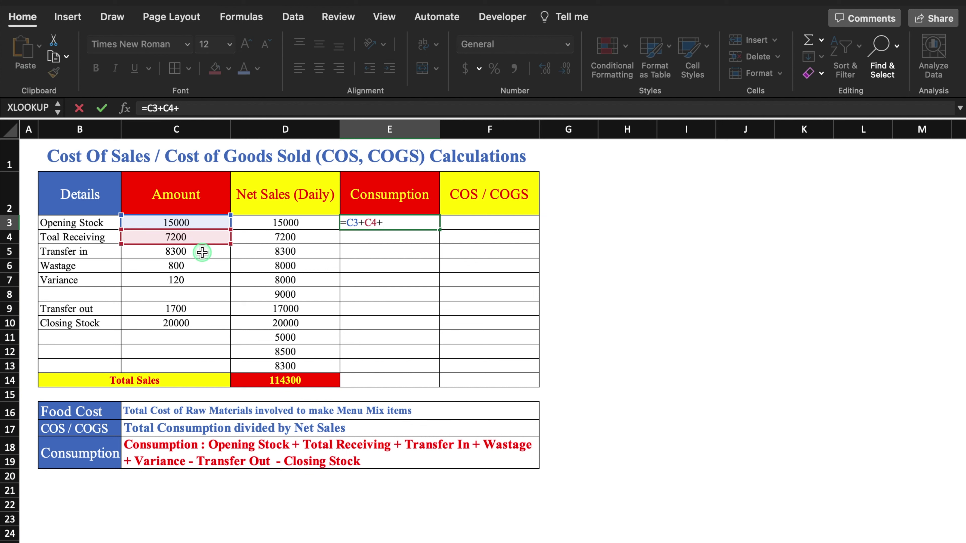
left_click(201, 251)
type("+")
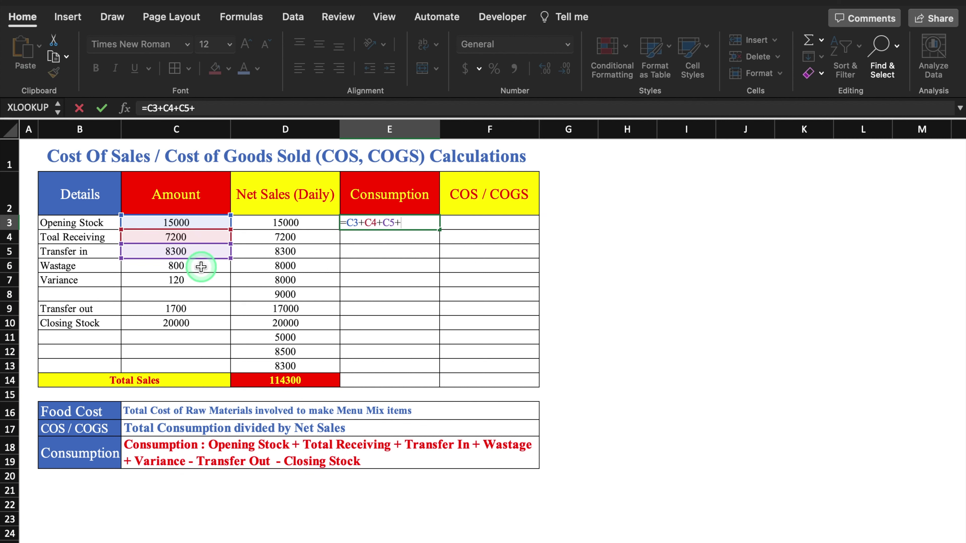
left_click(201, 266)
type("+")
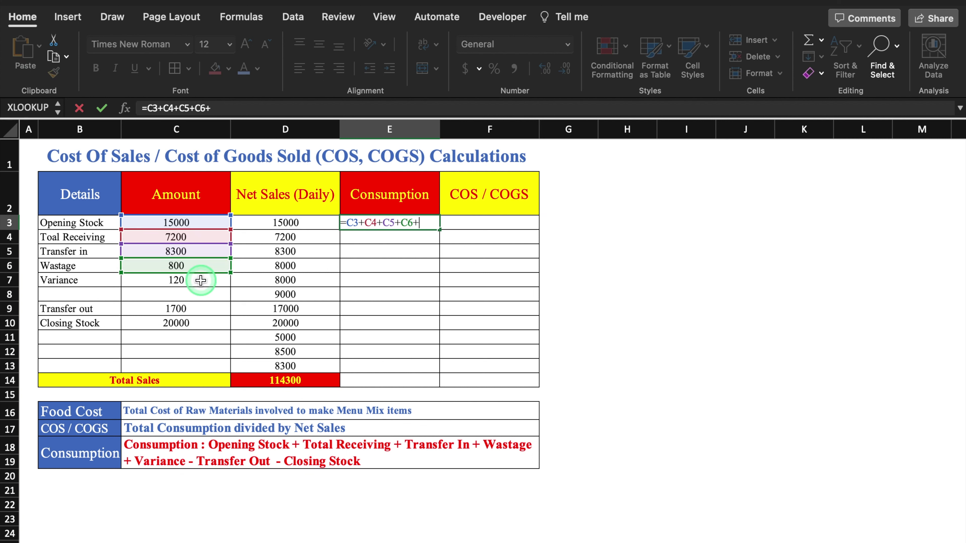
left_click(200, 280)
Complete the E3 formula by subtracting transfer out (C9) and closing stock (C10).
type("-")
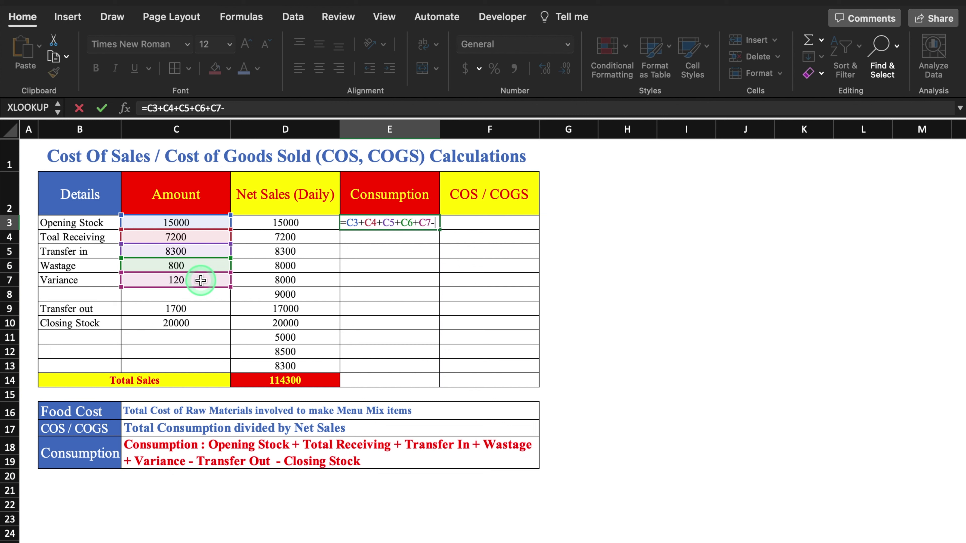
left_click(204, 309)
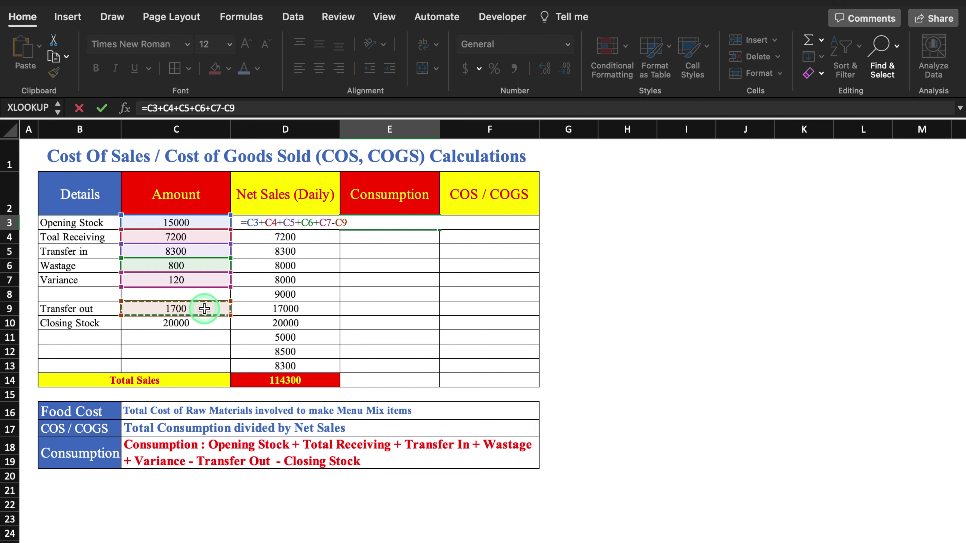
type("-")
left_click(205, 322)
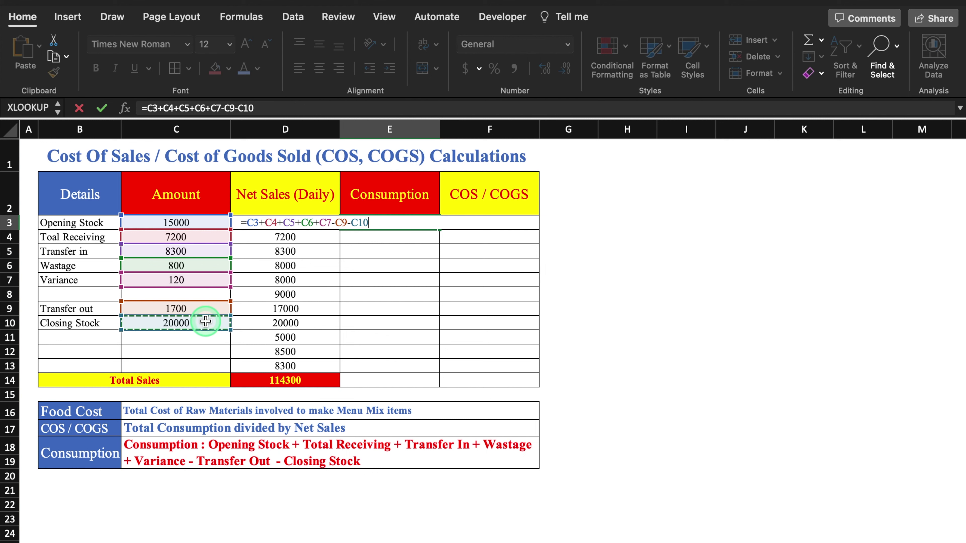
key("Return")
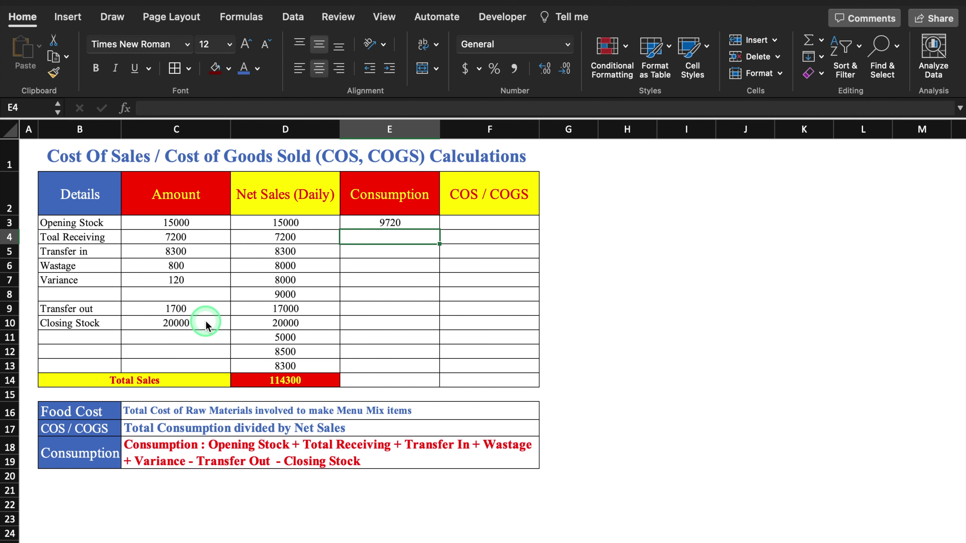
left_click(418, 224)
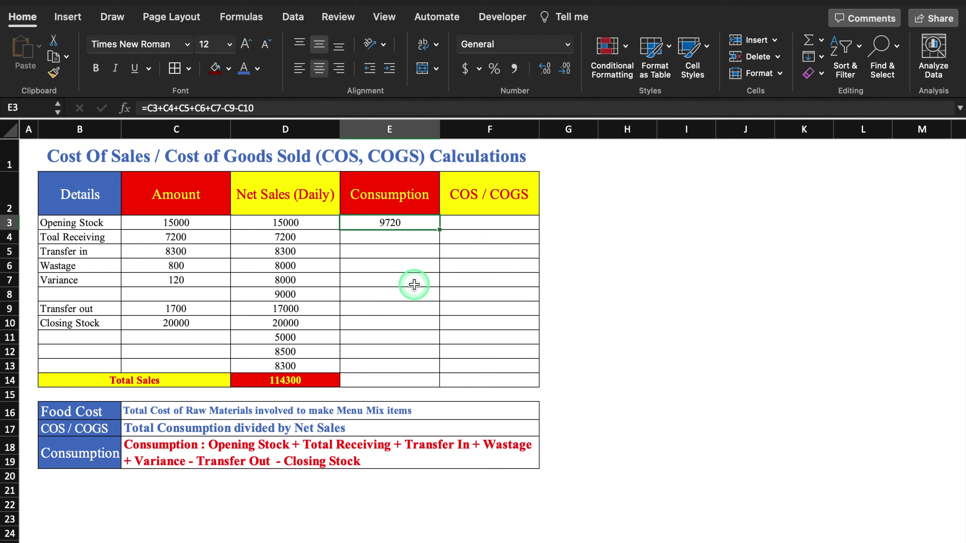
Calculate COS / COGS in F3 with =E3/D14 and format the cell as a percentage.
left_click(479, 226)
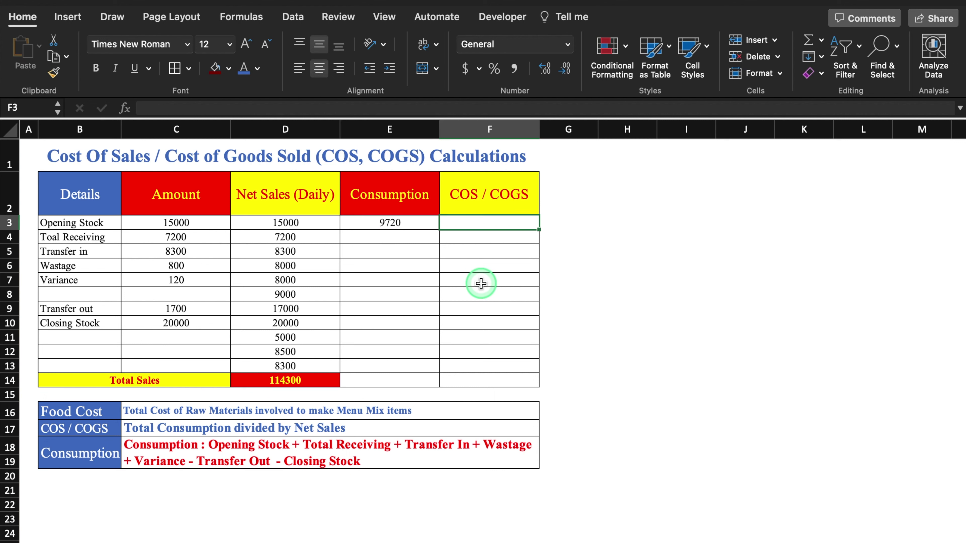
type("=")
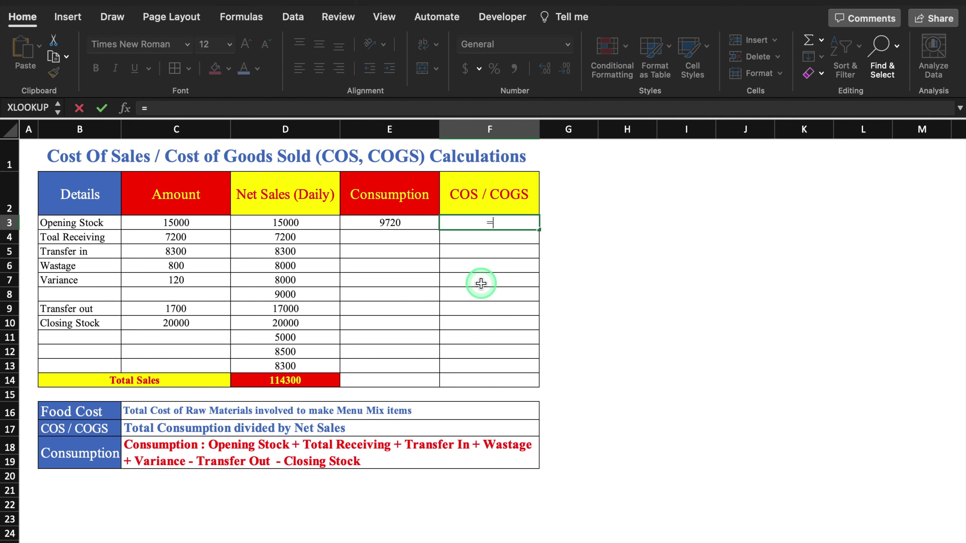
left_click(404, 225)
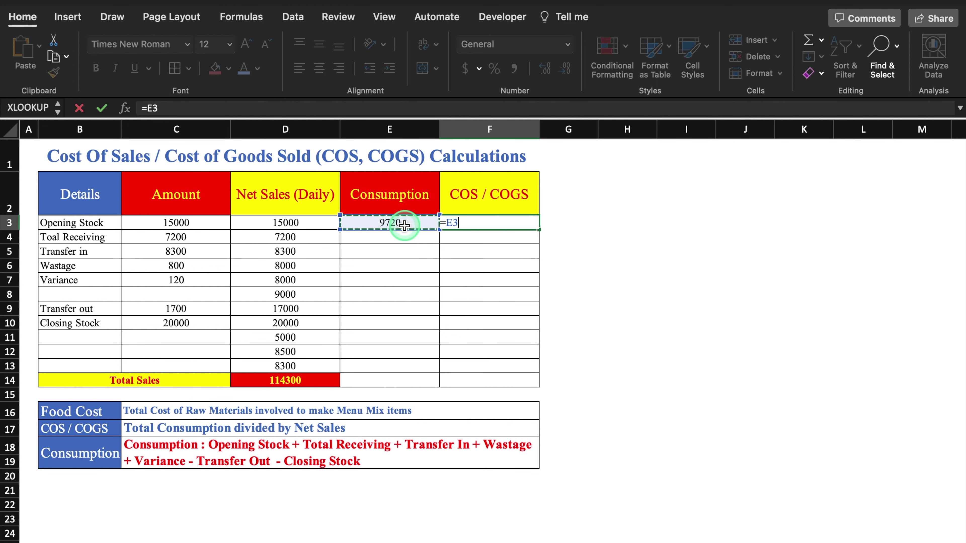
type("/")
left_click(312, 381)
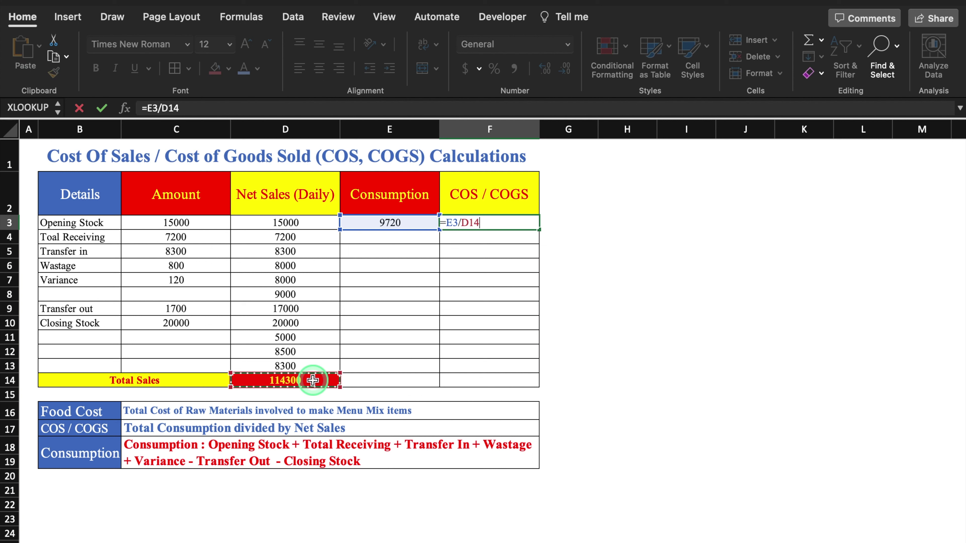
key("Return")
key("Up")
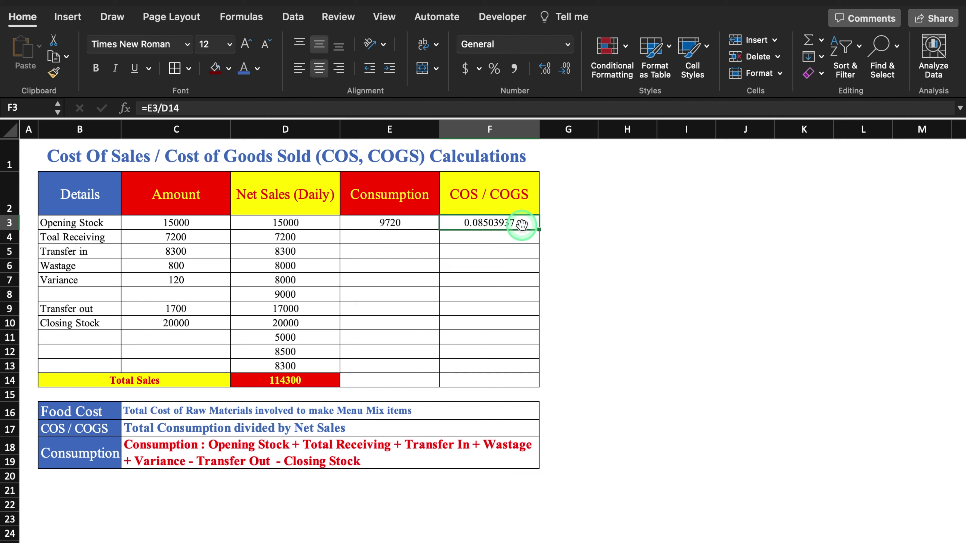
left_click(495, 78)
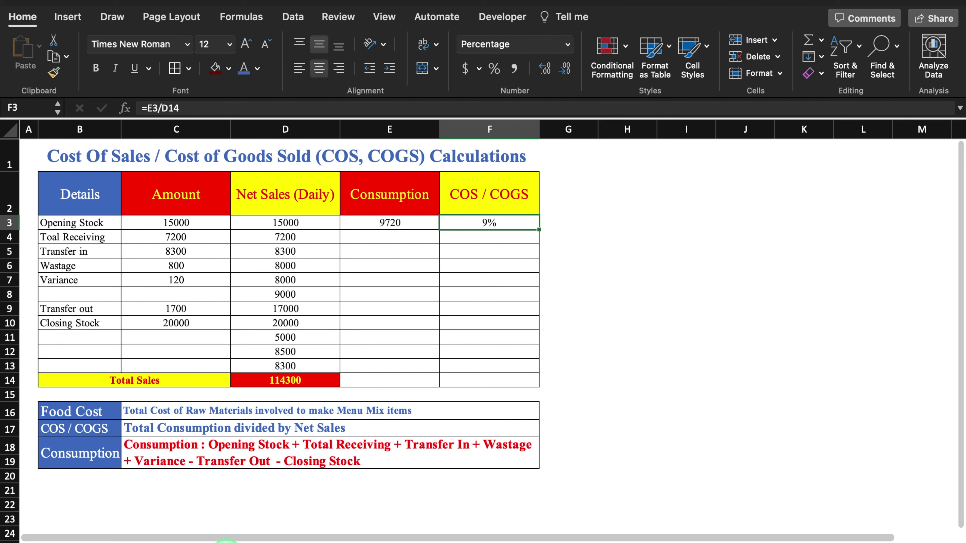
On the Cost Of Labor sheet, start the COL formula in E14 by adding salary through reimbursements as =C3+C4+C5+C6+C7.
left_click(226, 542)
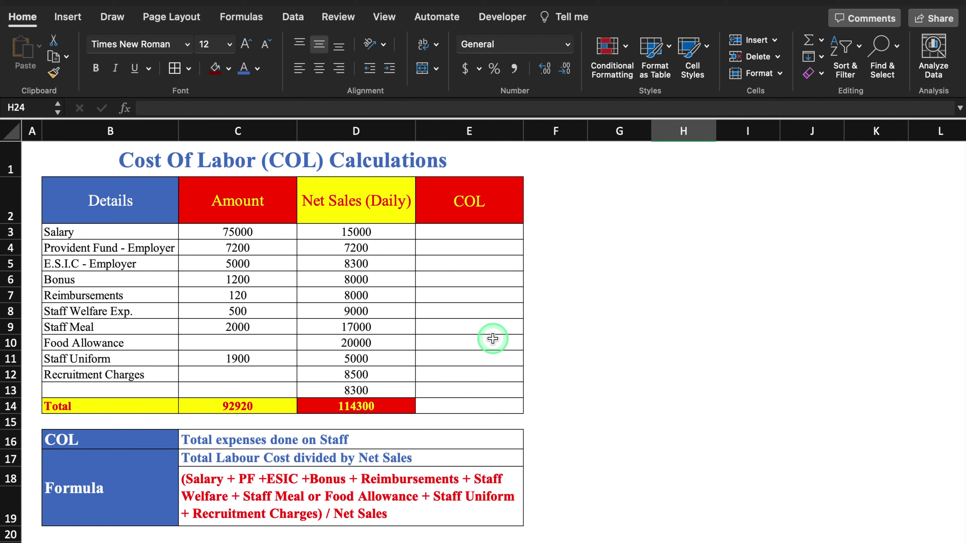
left_click(467, 407)
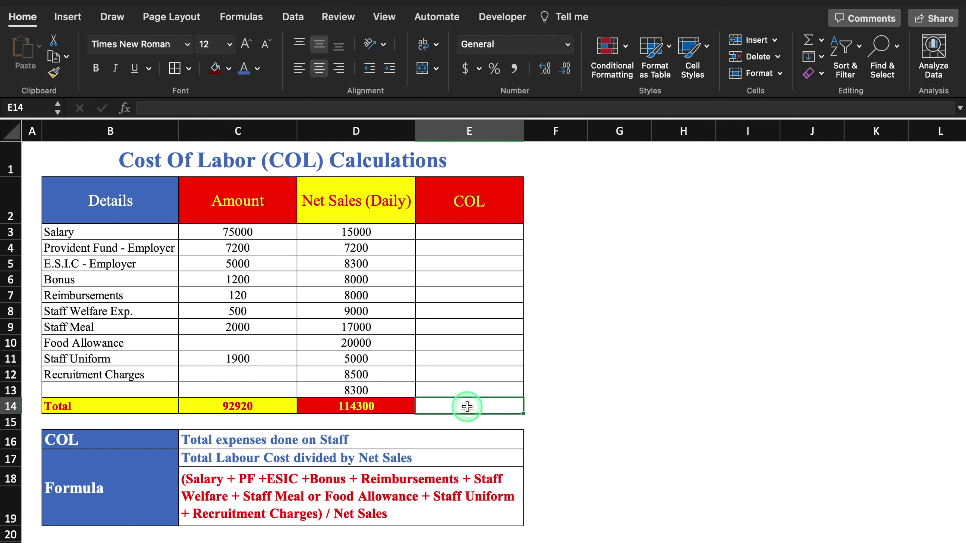
type("=")
left_click(253, 225)
type("+")
left_click(255, 245)
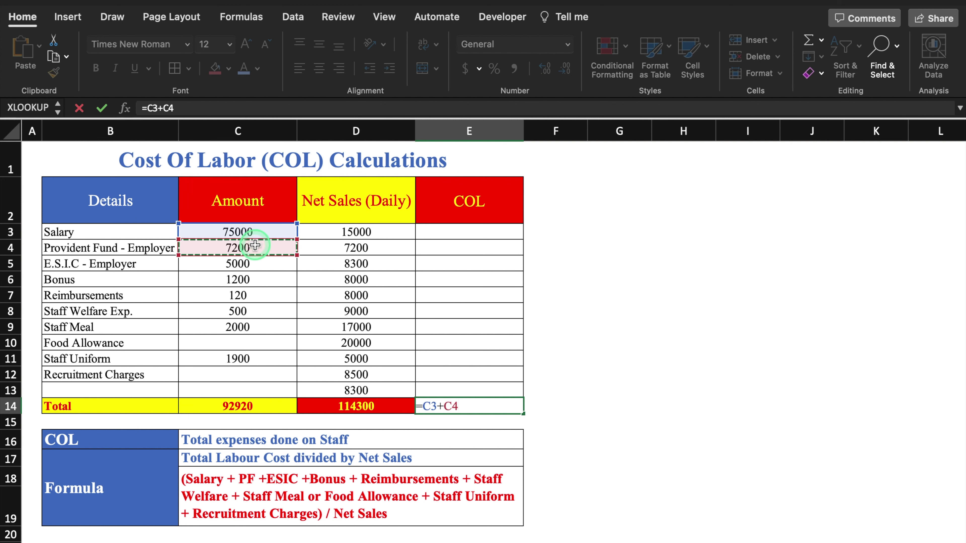
type("+")
left_click(265, 264)
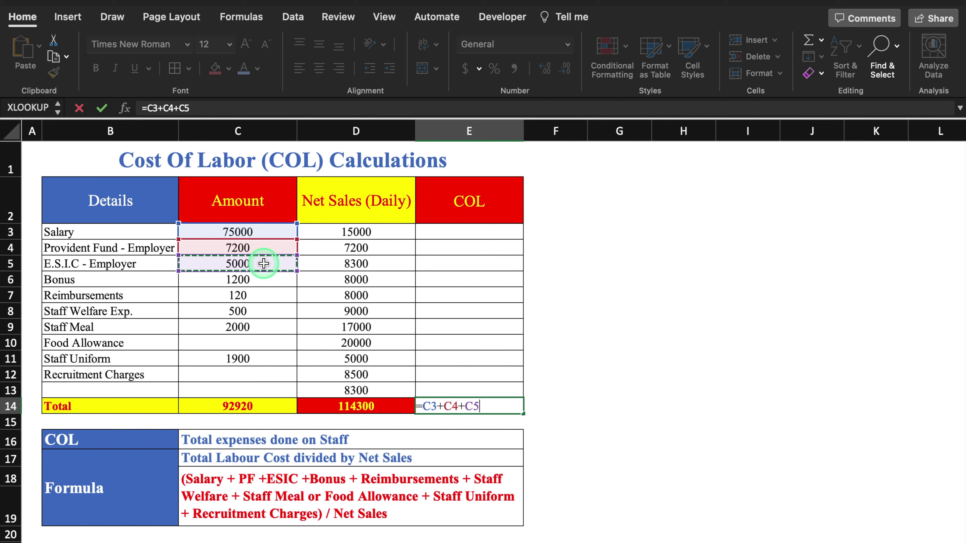
type("+")
left_click(263, 279)
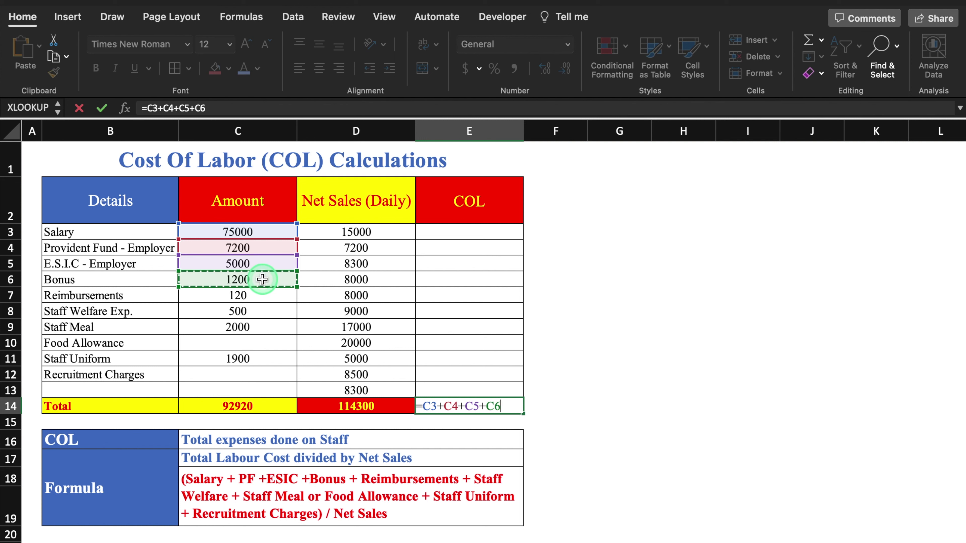
type("+")
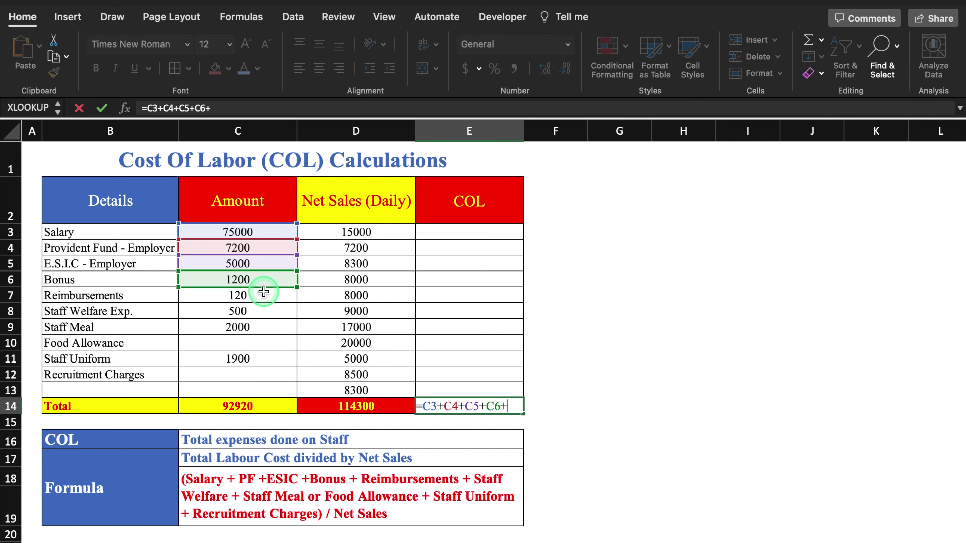
left_click(263, 295)
Extend the E14 sum with staff welfare, staff meal, food allowance, staff uniform and recruitment charges as +C8+C9+C10+C11+C12.
type("+")
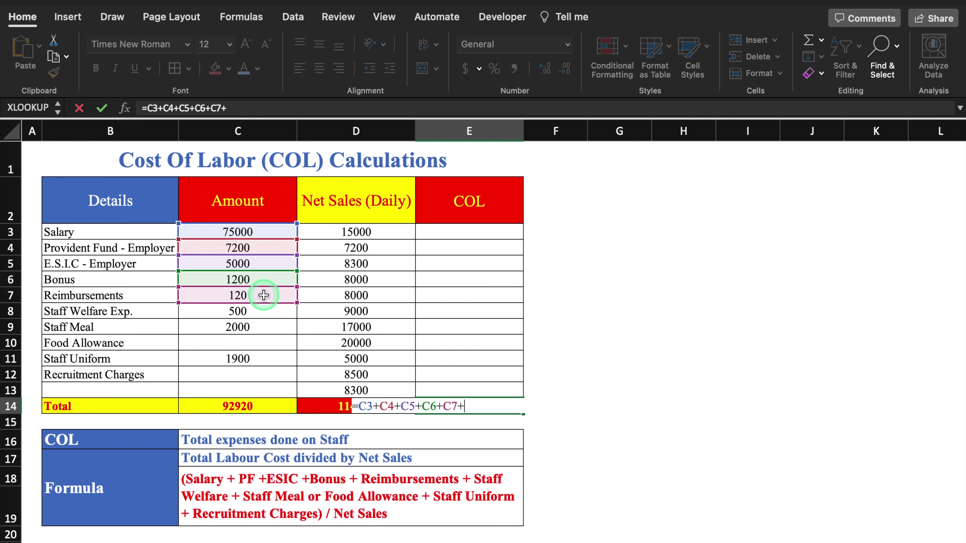
left_click(266, 312)
type("+")
left_click(265, 328)
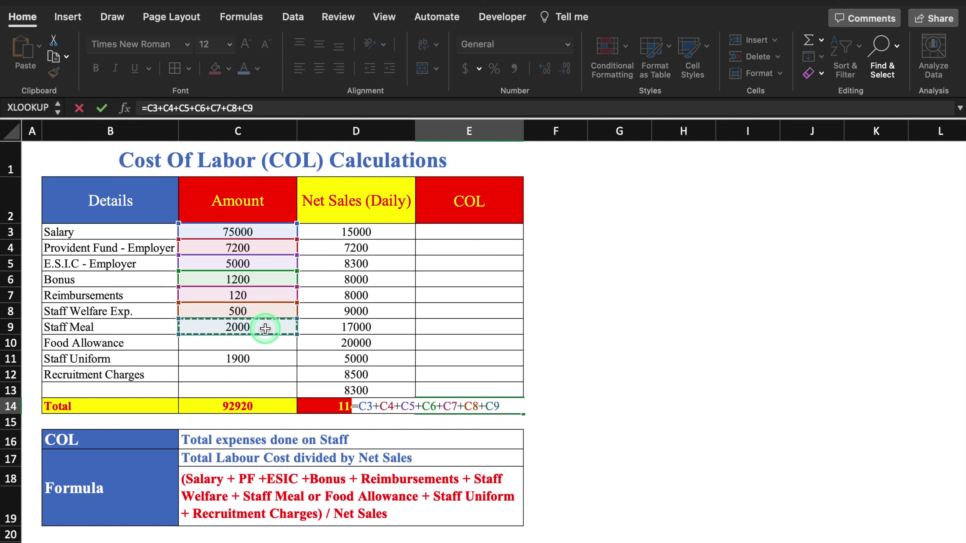
type("+")
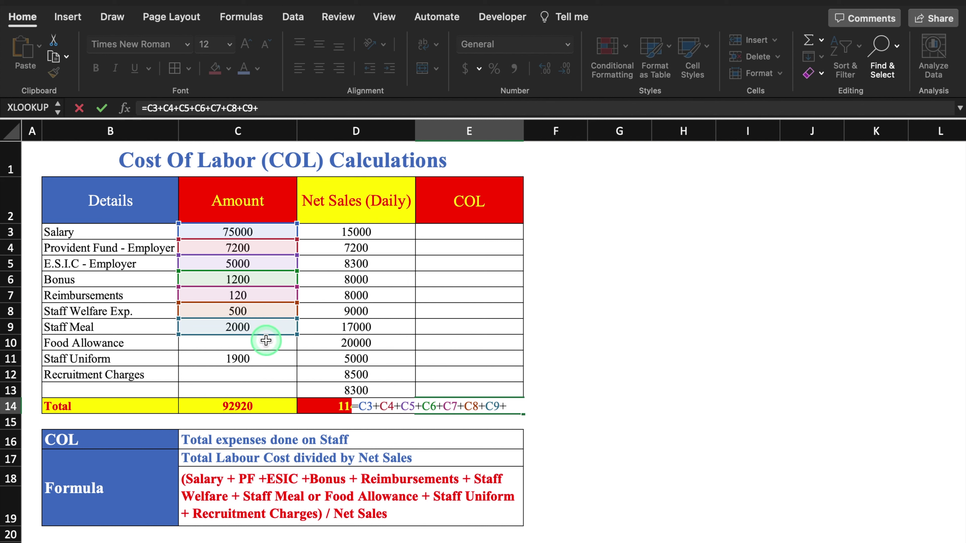
left_click(266, 340)
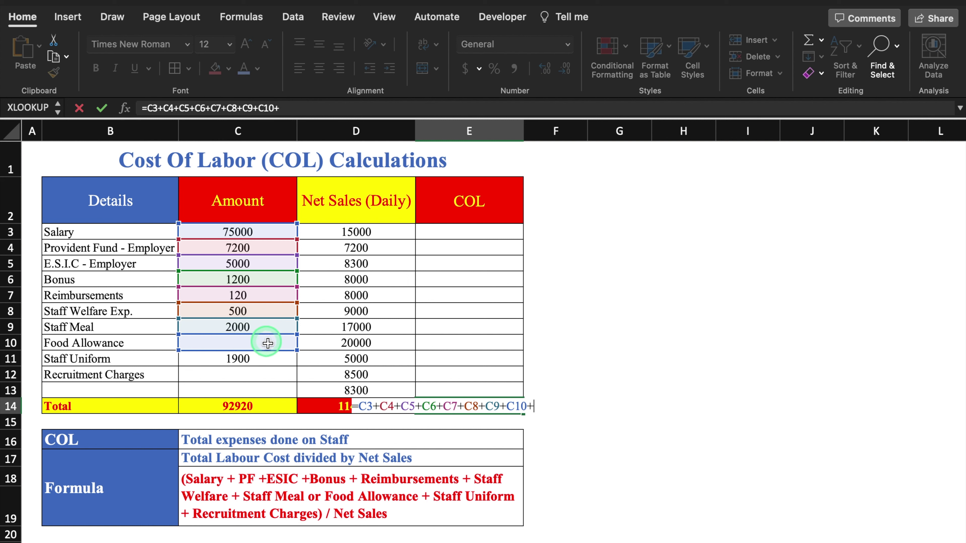
type("+")
left_click(266, 358)
type("+")
left_click(261, 372)
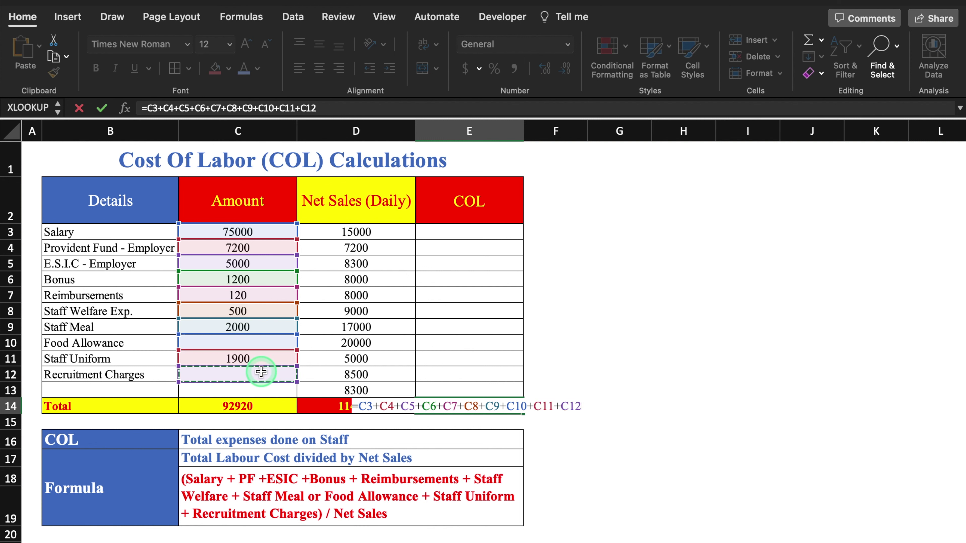
Enclose the summed labor costs in E14 in parentheses and divide them by total net sales in D14.
type(")")
left_click(359, 405)
type("(")
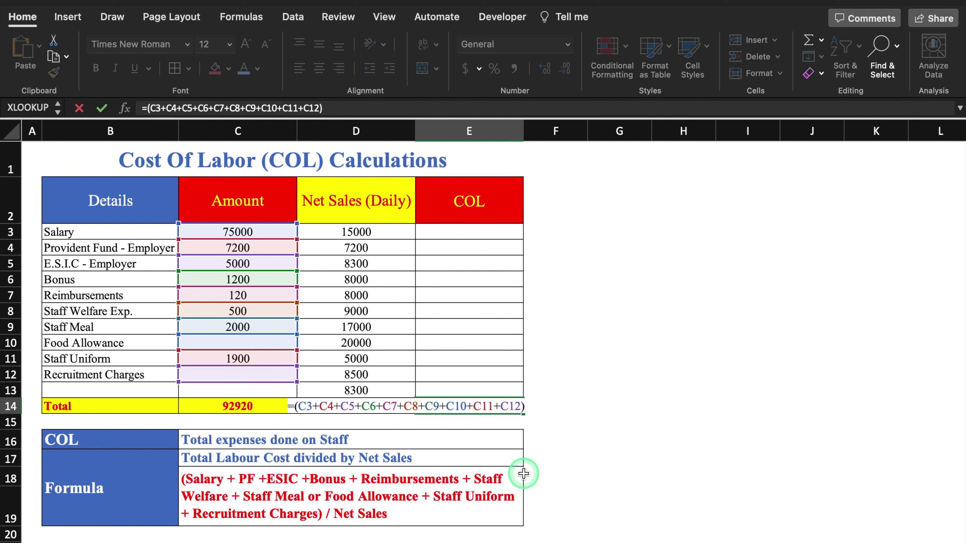
type("/")
left_click(389, 388)
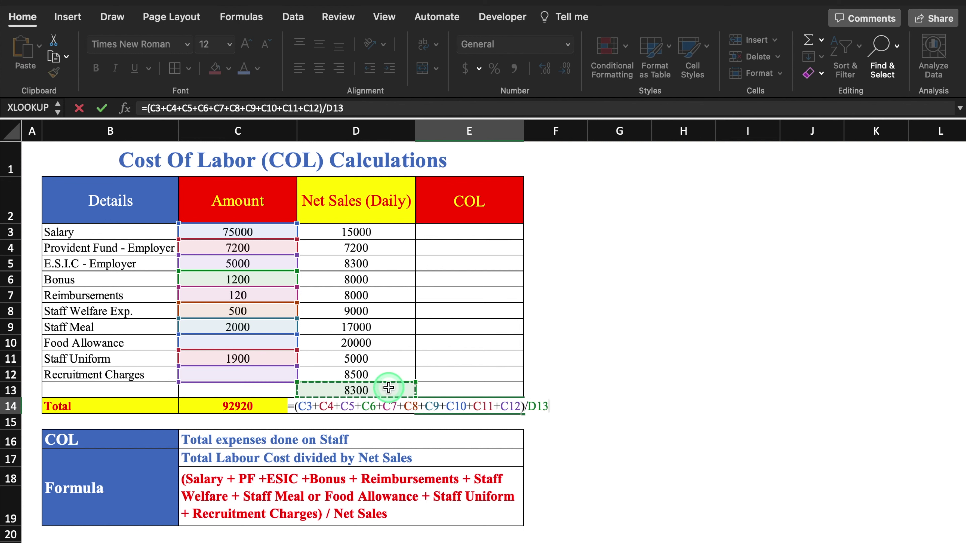
key("Down")
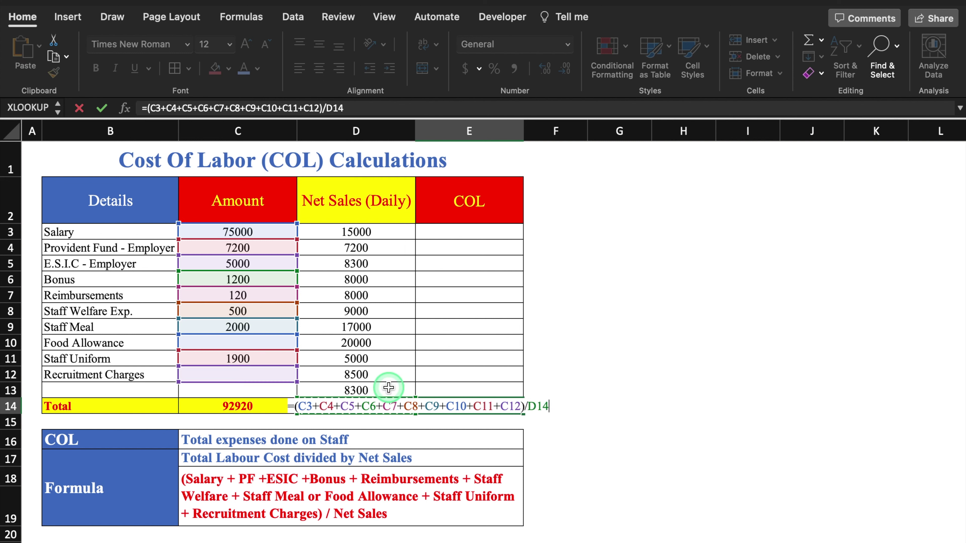
key("Return")
left_click(476, 406)
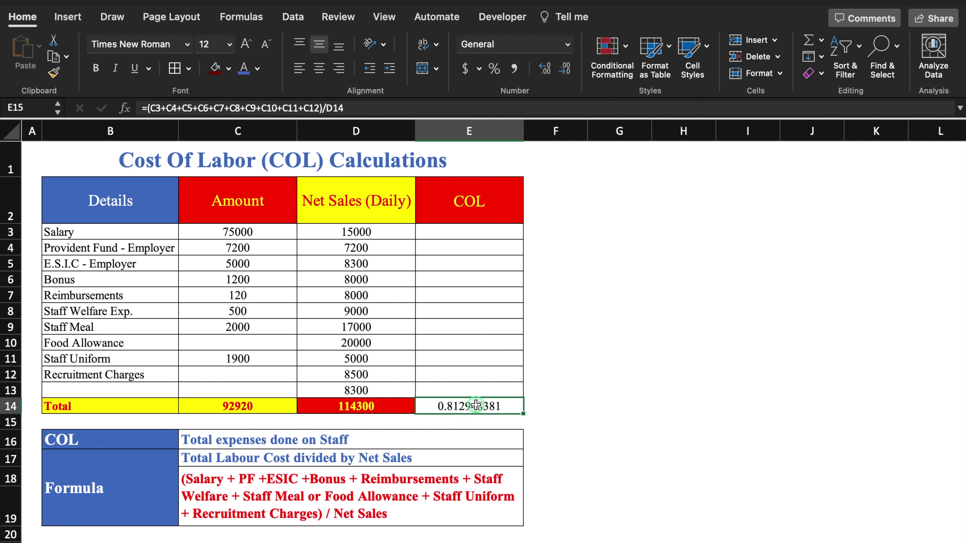
Format the COL result in E14 as a percentage.
left_click(495, 71)
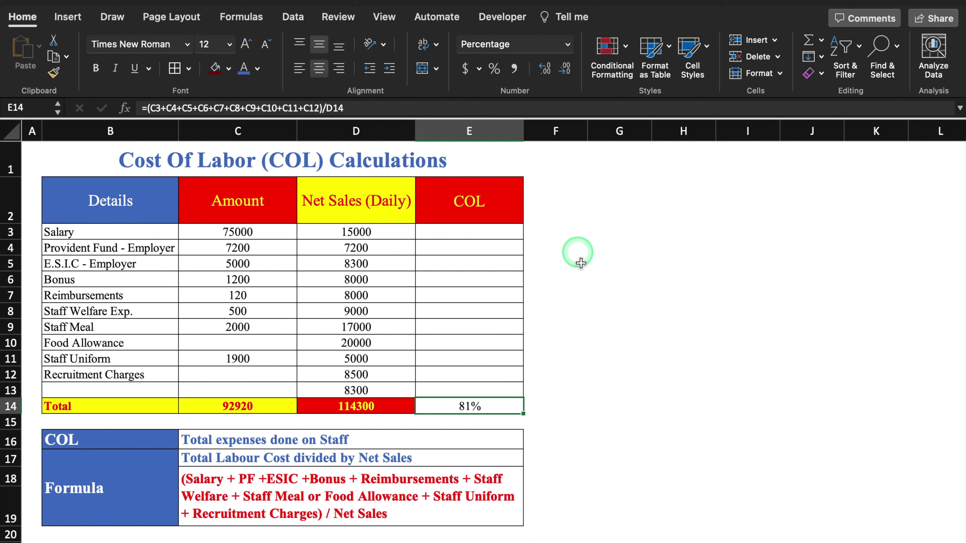
Set the daily net sales in D3 to 150000 and in D4 to 72000.
left_click(384, 230)
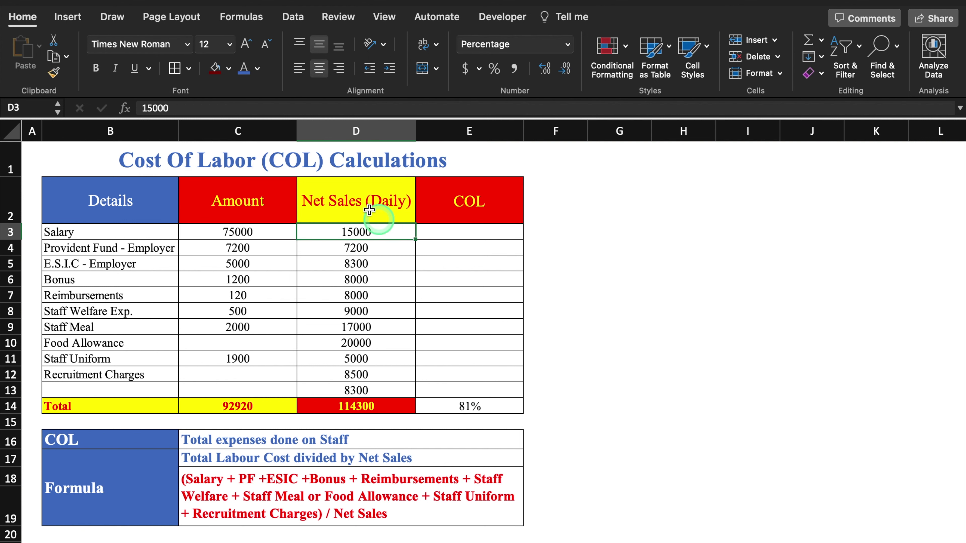
left_click(286, 107)
type("0")
key("Return")
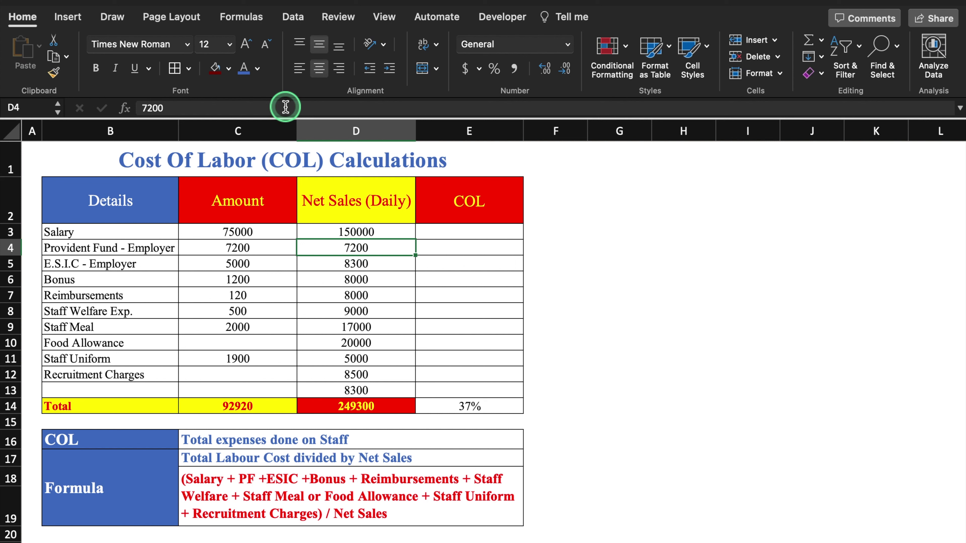
left_click(285, 107)
type("0")
key("Return")
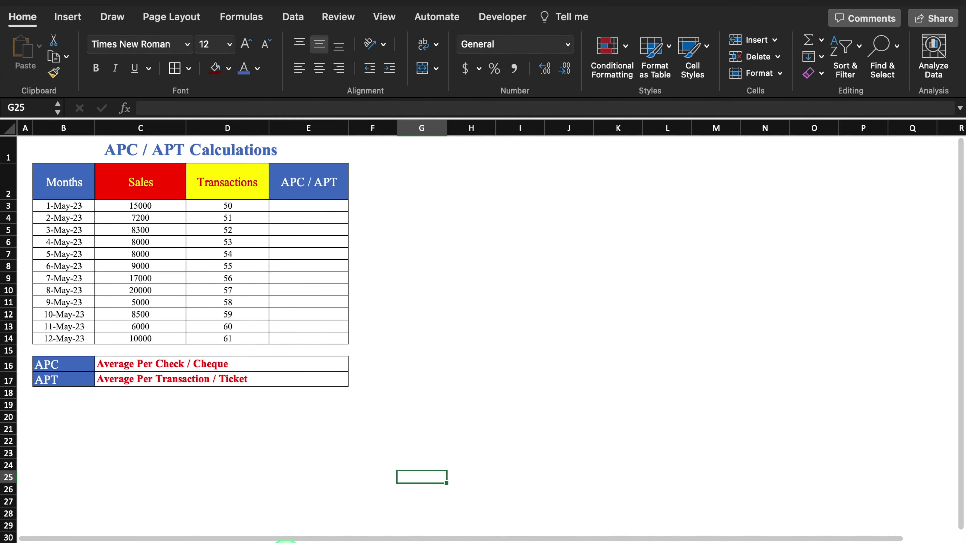
On the APC / APT Calculations sheet, calculate APC / APT in E3 with =C3/D3 and fill the formula down to E14.
scroll(599, 313, "up", 3)
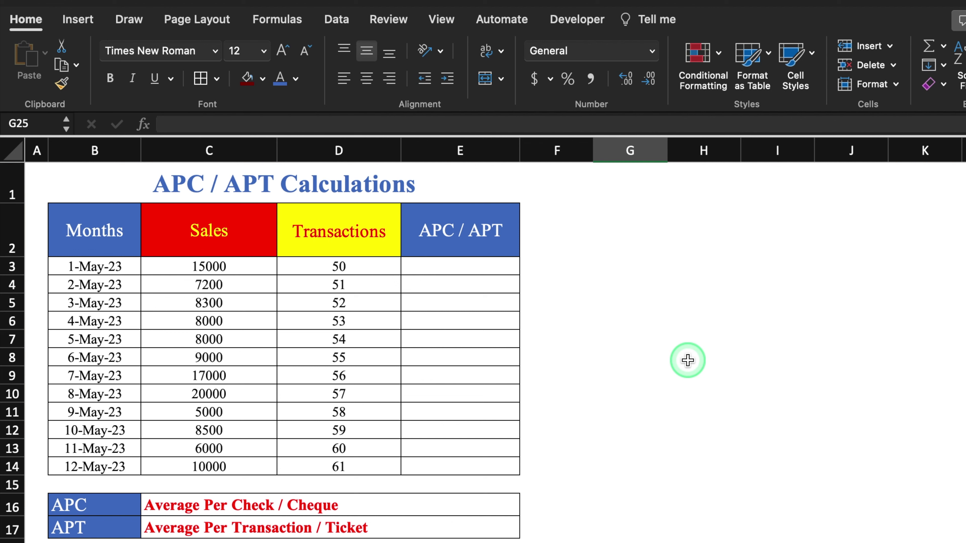
left_click(461, 266)
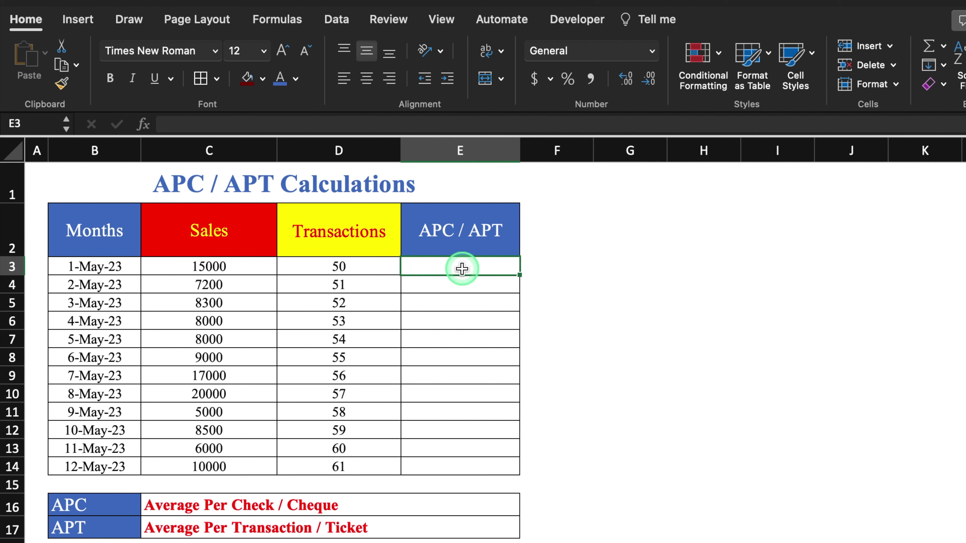
type("=")
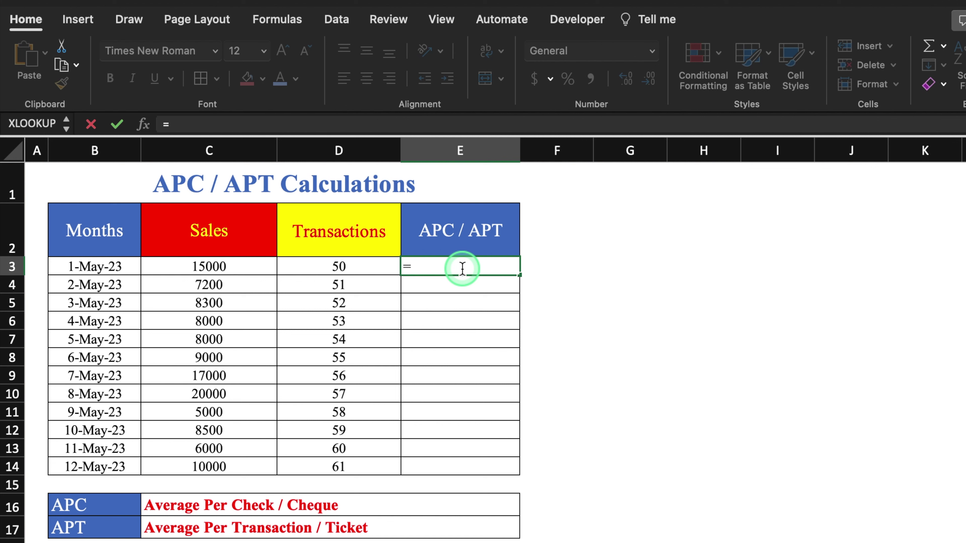
left_click(220, 265)
left_click(219, 266)
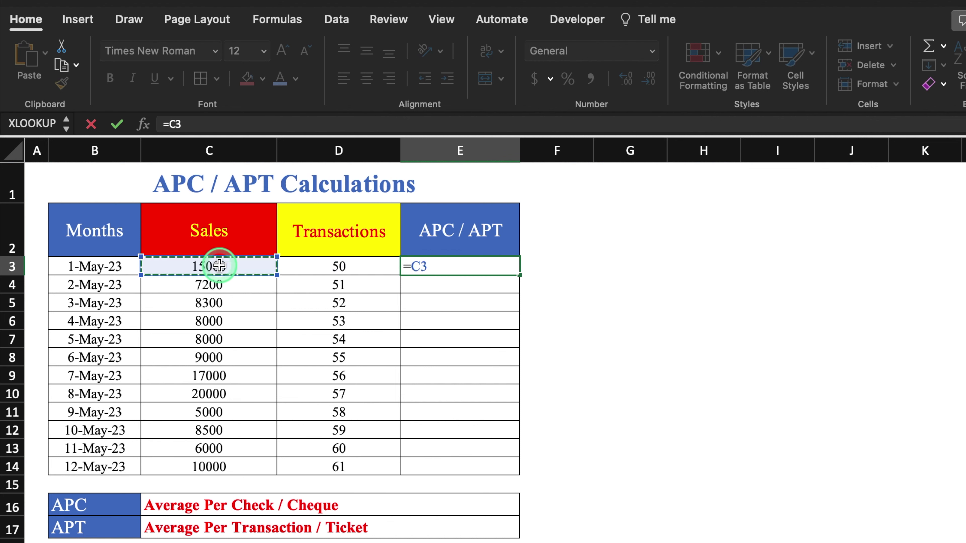
type("/")
left_click(316, 270)
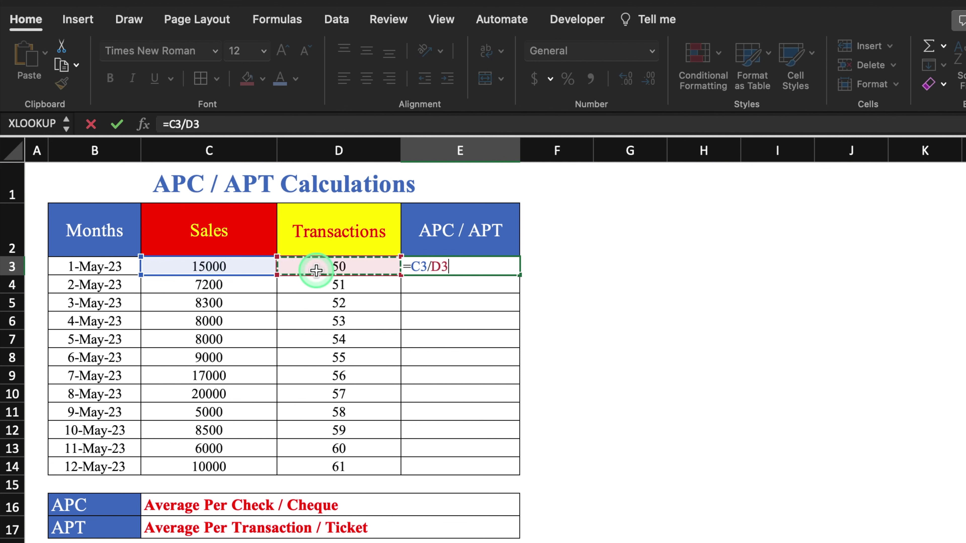
key("Return")
left_click(497, 268)
left_click_drag(520, 275, 511, 480)
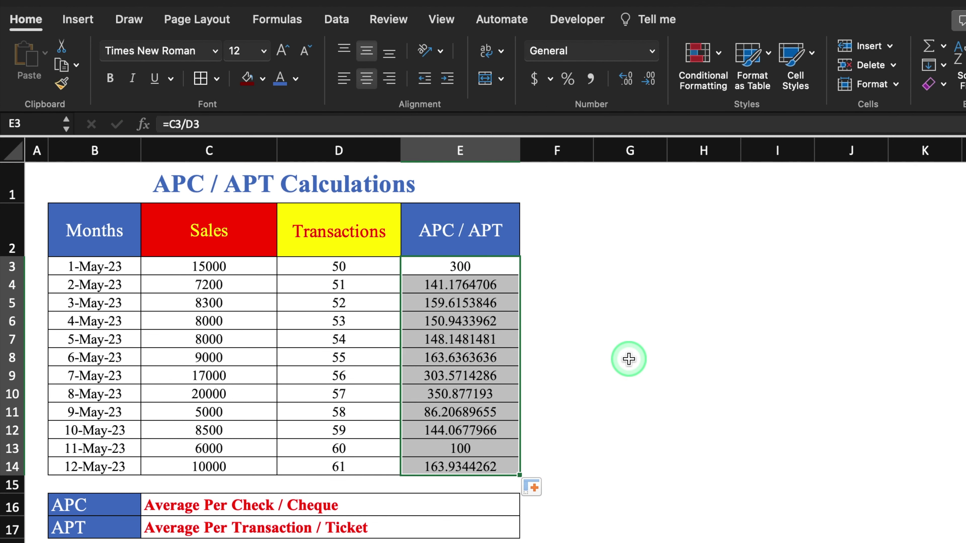
Remove all decimal places from the APC / APT results in E3:E14.
left_click(649, 79)
left_click(648, 80)
left_click(648, 80)
left_click(648, 80)
left_click(648, 80)
left_click(649, 80)
left_click(648, 80)
left_click(613, 318)
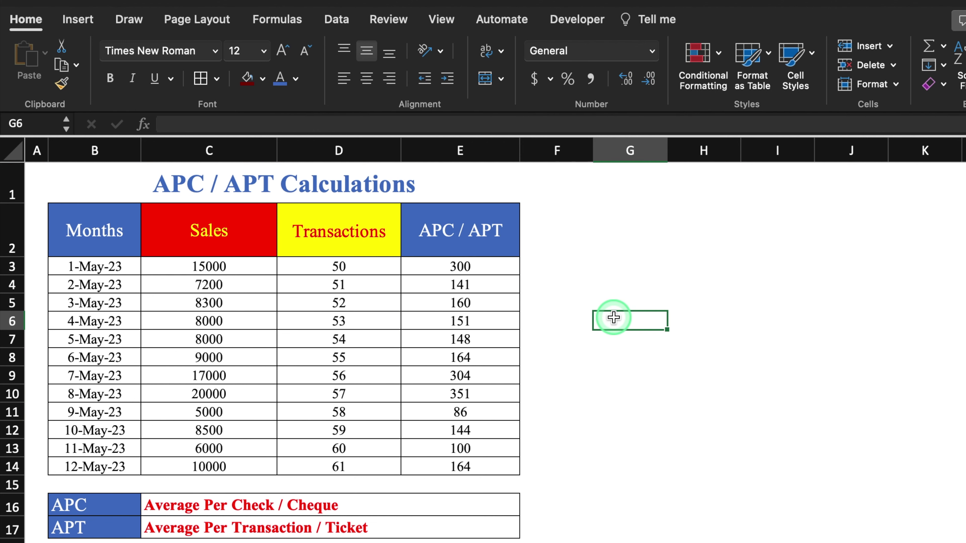
Switch to the SSSG & SSTG Calculations sheet and examine the monthly 2022 sales and transactions.
key("ctrl+Page_Down")
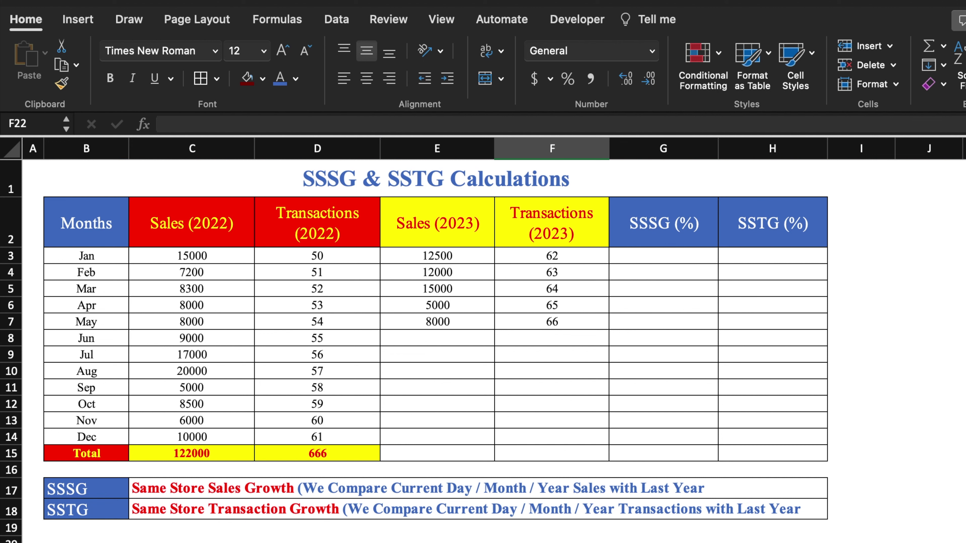
left_click(225, 256)
left_click(230, 286)
left_click(233, 356)
left_click(234, 399)
left_click(336, 255)
left_click(338, 273)
left_click(342, 322)
left_click(345, 381)
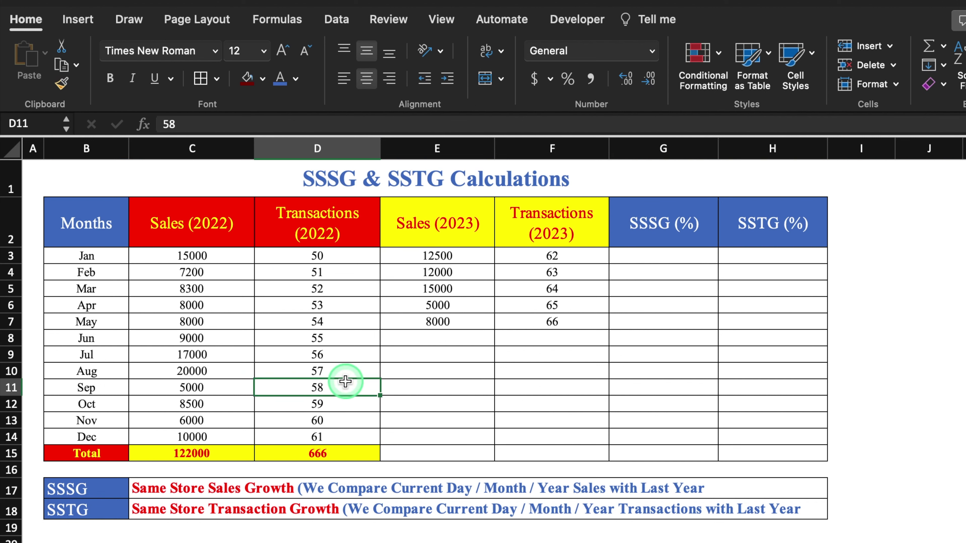
Examine the 2023 sales and transactions for January to May.
left_click(468, 255)
left_click(467, 280)
left_click(468, 288)
left_click(472, 321)
left_click(582, 276)
left_click(582, 305)
left_click(584, 323)
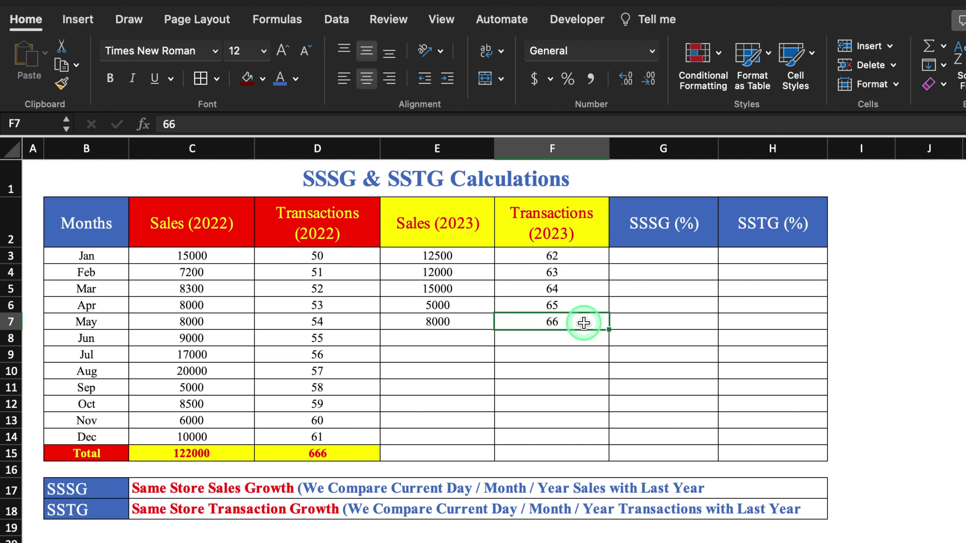
left_click(130, 258)
left_click(741, 305)
Calculate January's same store sales growth in G3 with =(E3-C3)/C3.
left_click(661, 259)
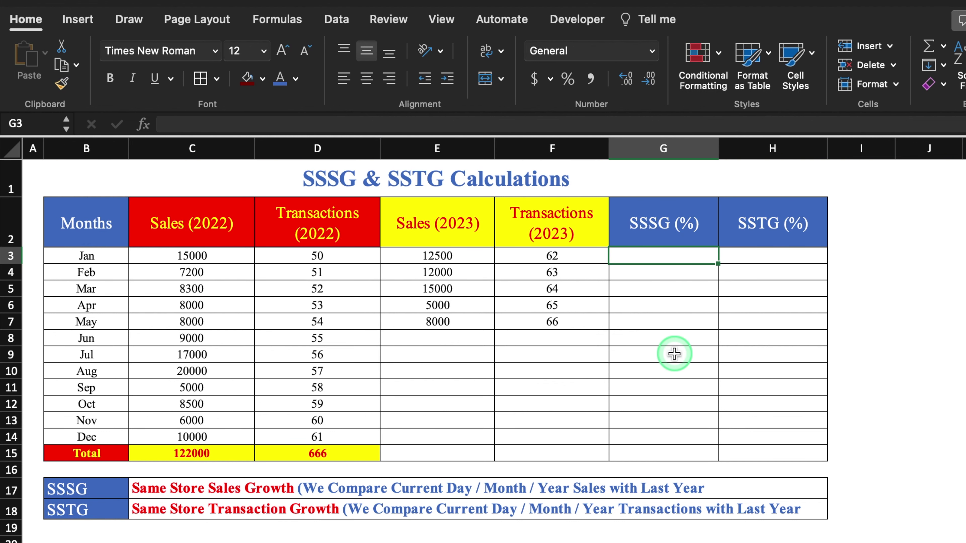
type("=")
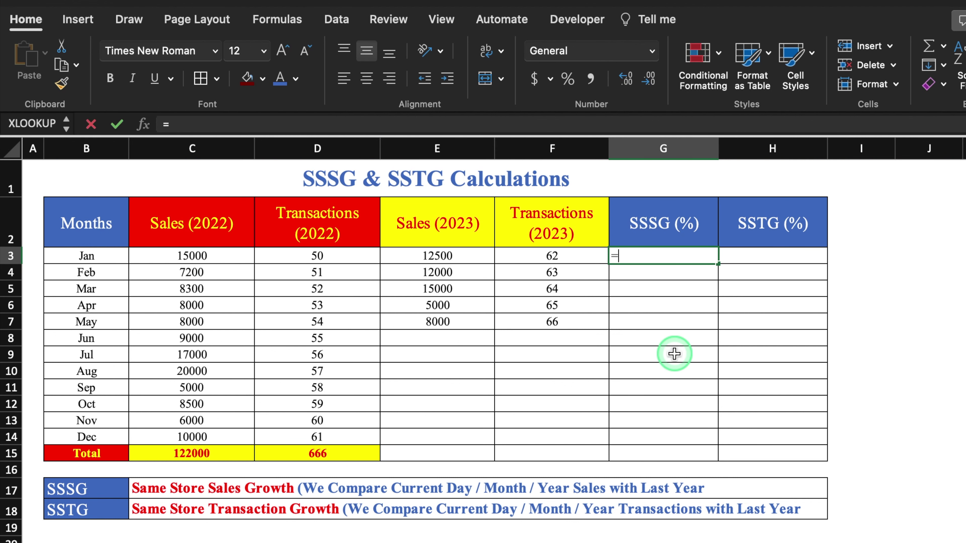
type("(")
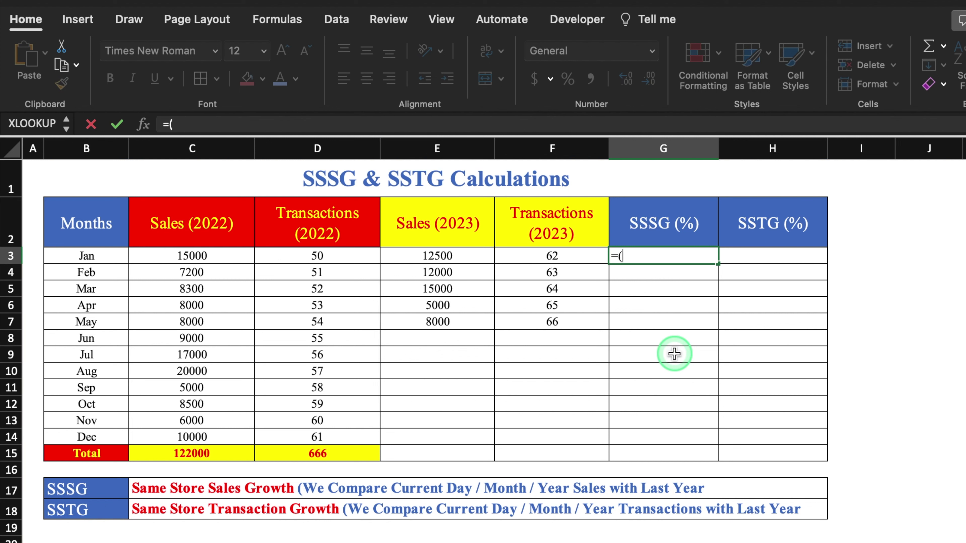
left_click(455, 257)
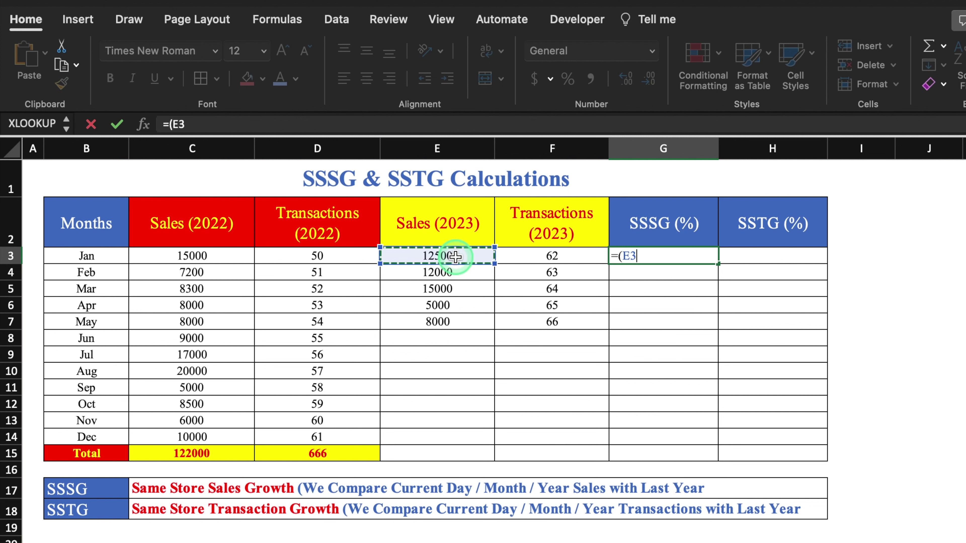
type("-")
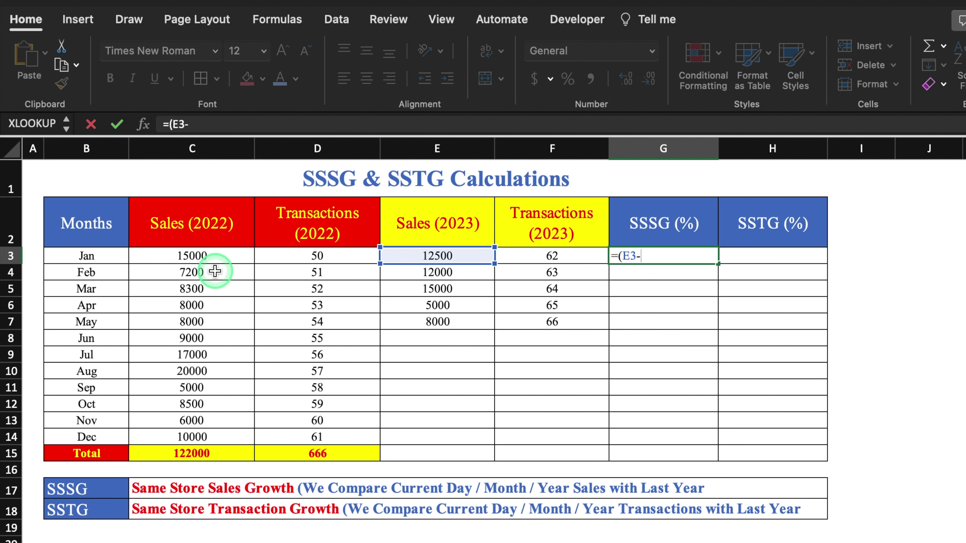
left_click(190, 250)
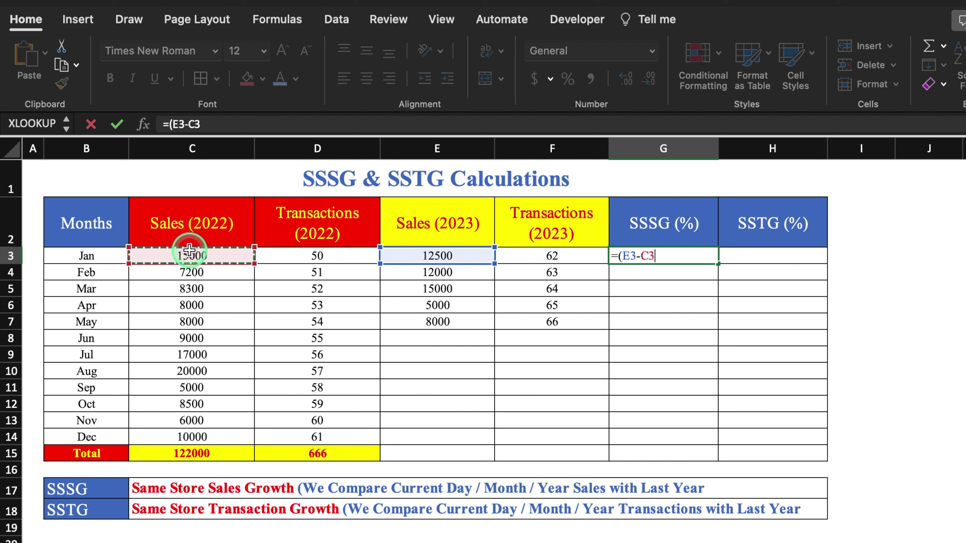
type(")/")
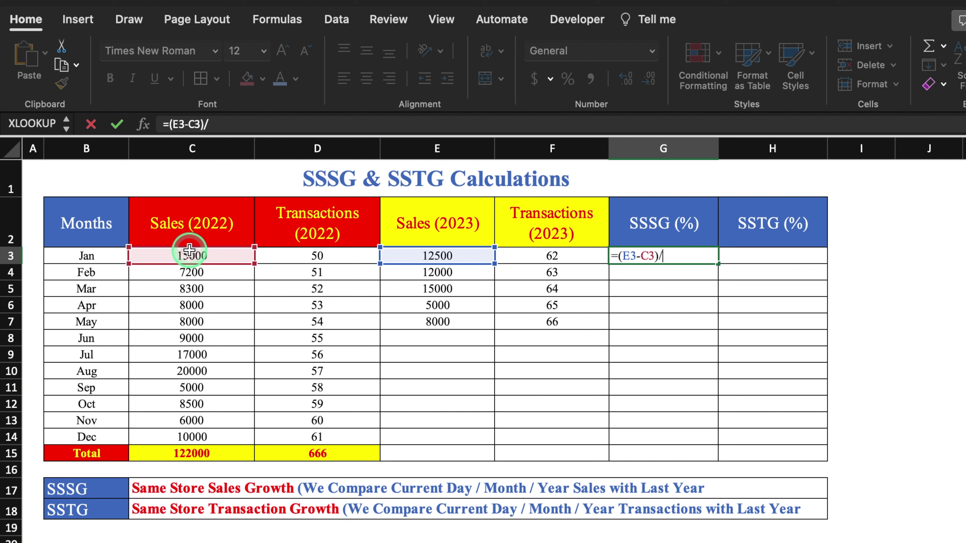
left_click(191, 255)
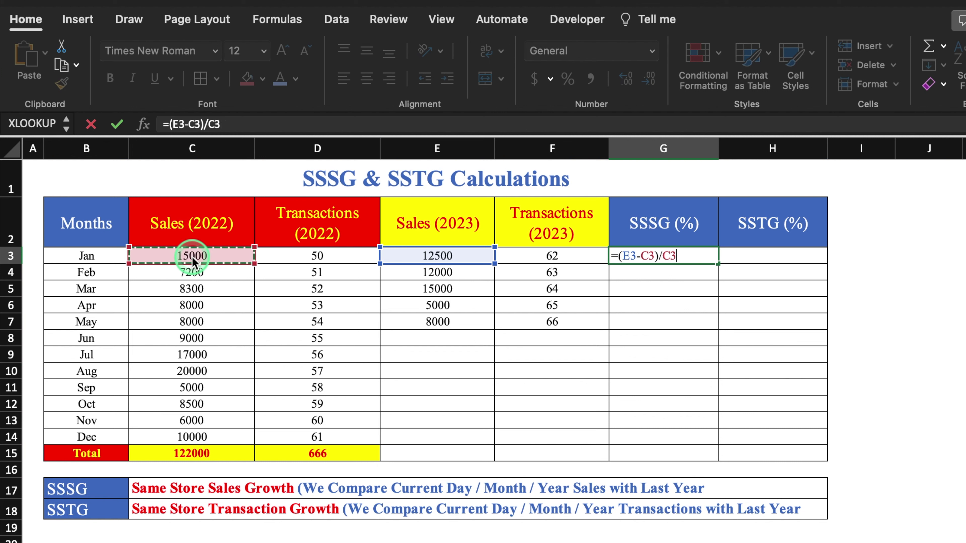
key("Return")
key("Up")
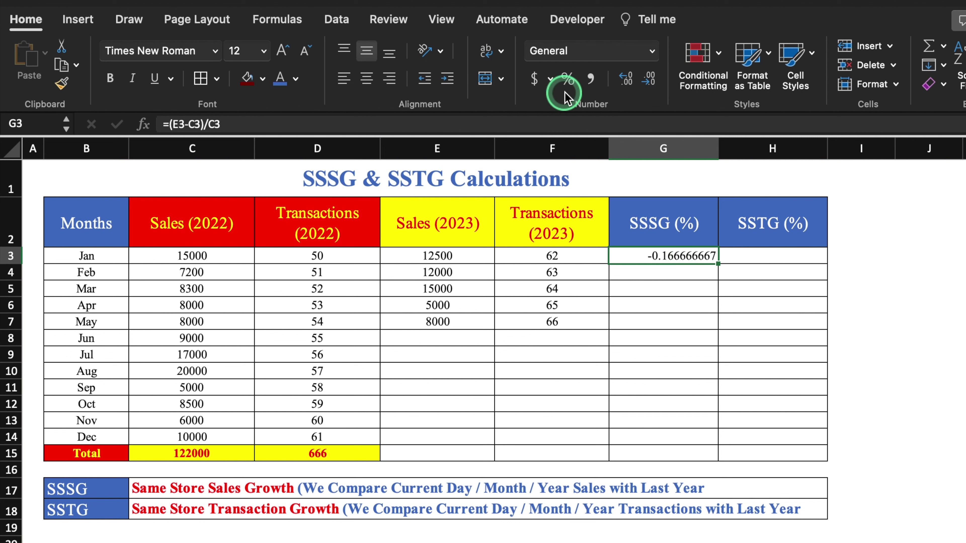
Format the SSSG cells G3:G15 as percentages and centre them horizontally.
left_click(569, 81)
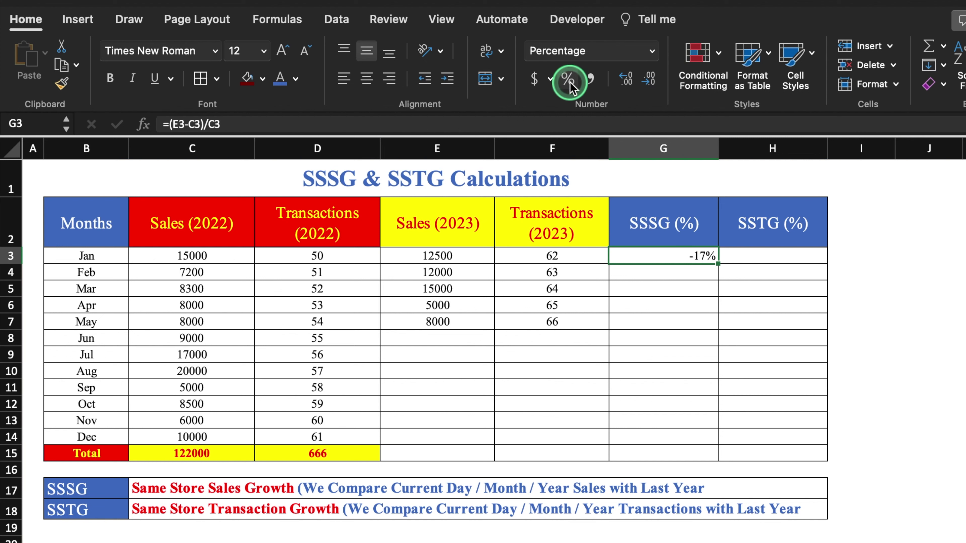
left_click(367, 77)
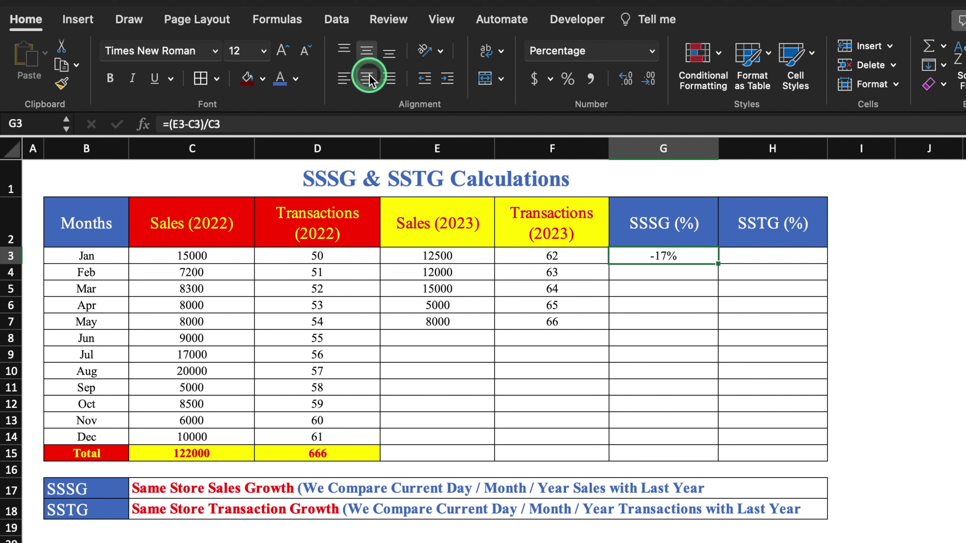
left_click_drag(686, 270, 684, 458)
left_click(567, 80)
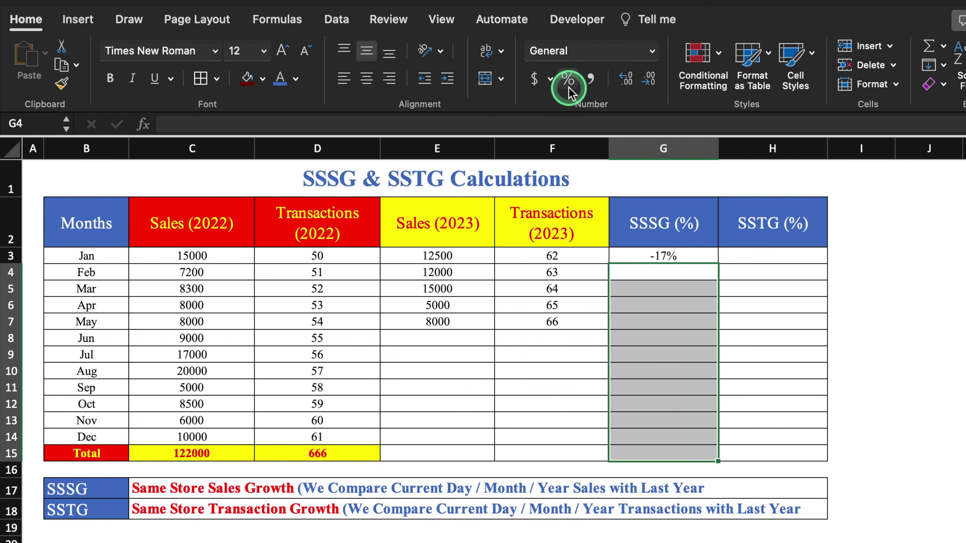
Calculate February's SSSG in G4 with =(E4-C4)/C4 and fill the formula down to May in G7.
left_click(657, 272)
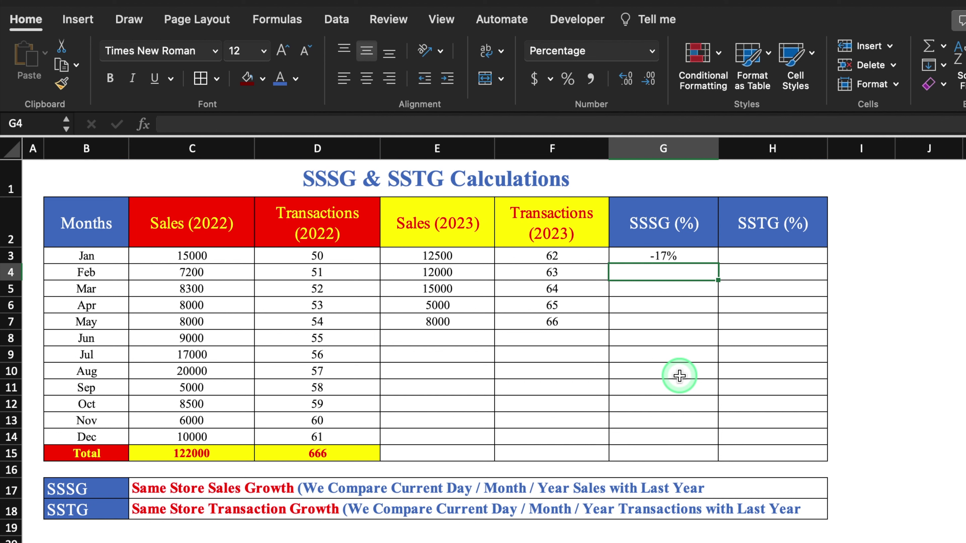
type("=(")
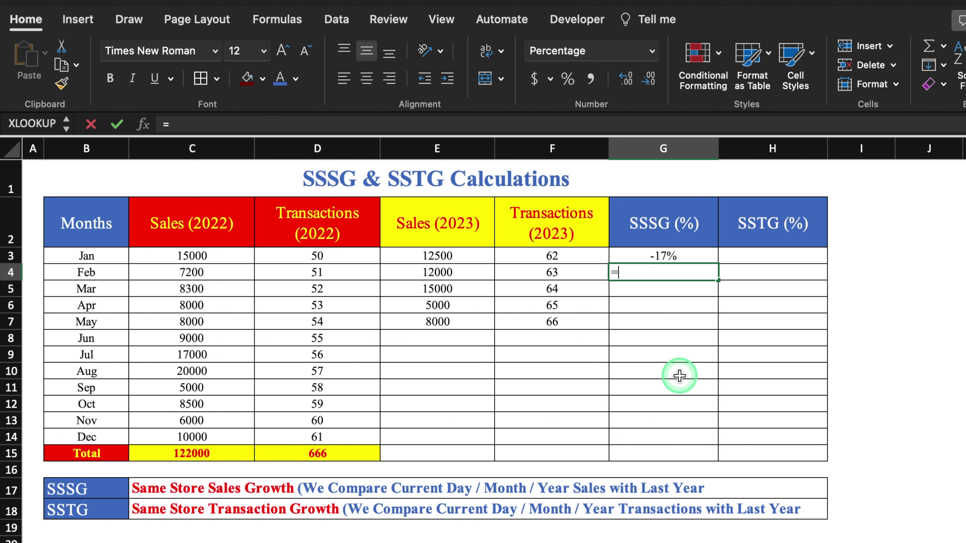
left_click(460, 274)
type("-")
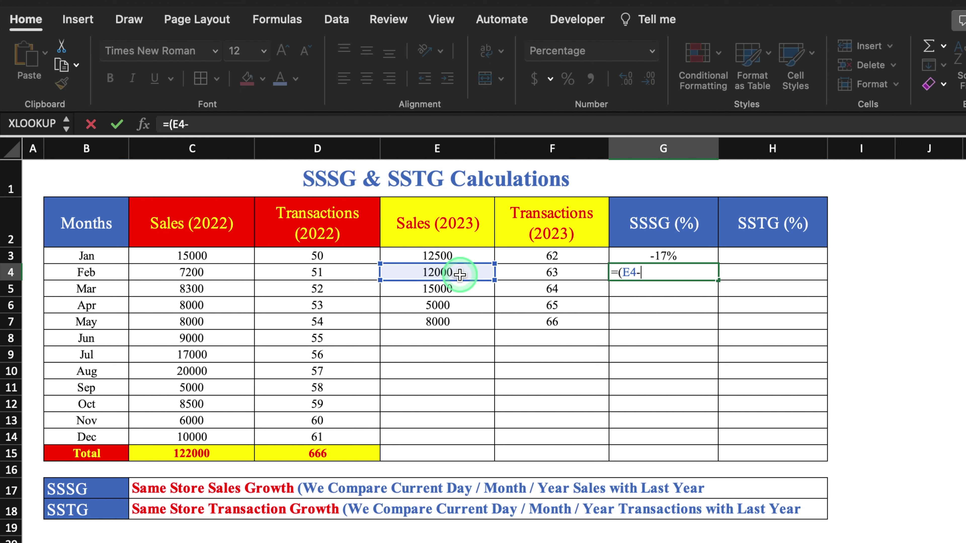
left_click(232, 272)
type(")/")
left_click(232, 272)
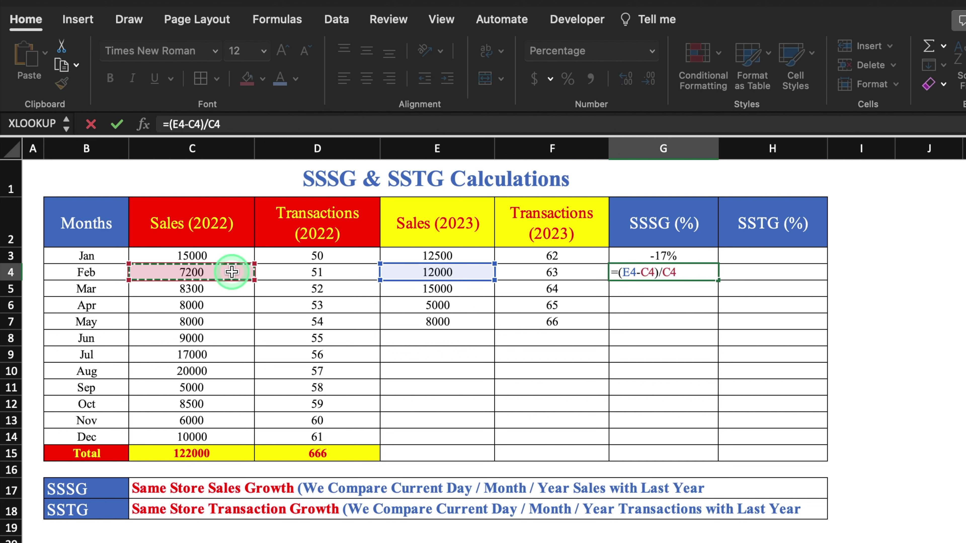
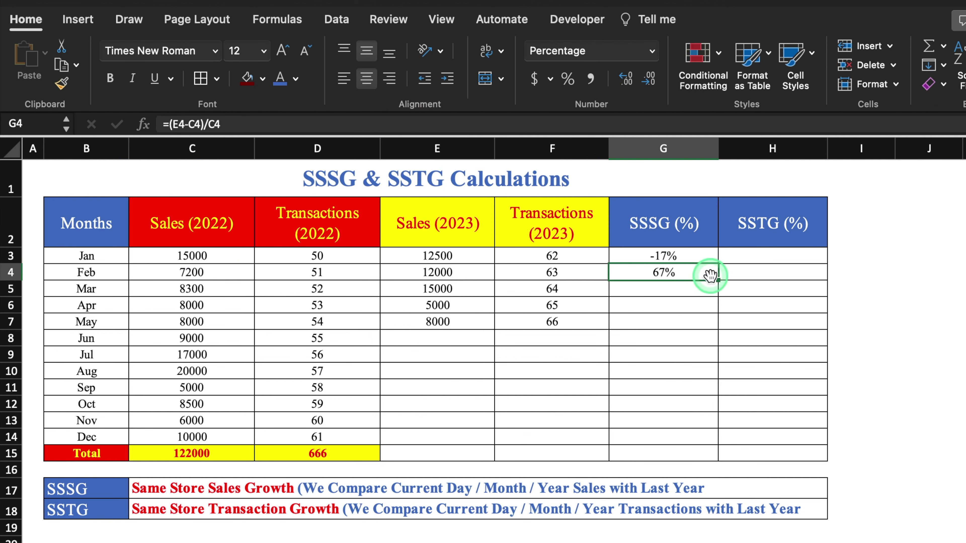
left_click_drag(717, 281, 718, 334)
Calculate January's same store transaction growth in H3 with =(F3-D3)/D3.
left_click(790, 257)
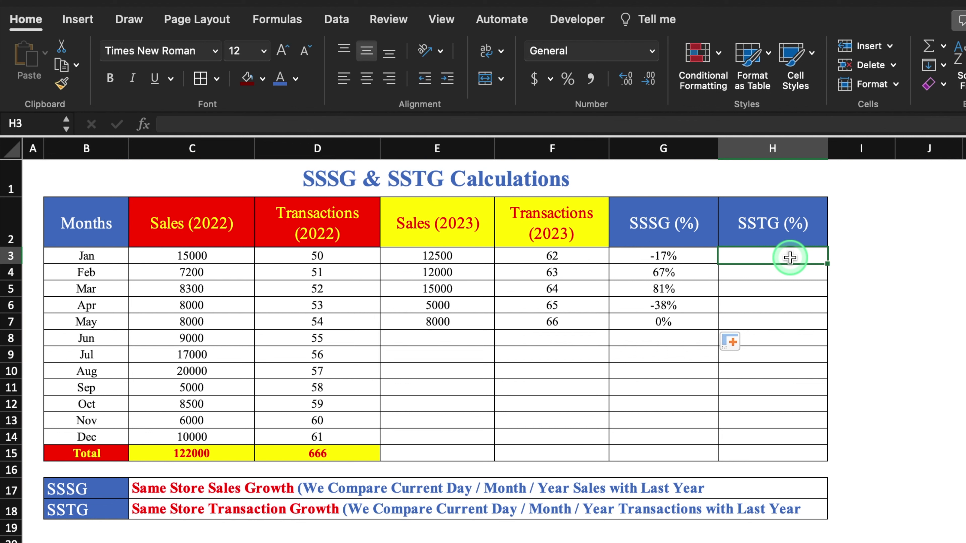
type("=(")
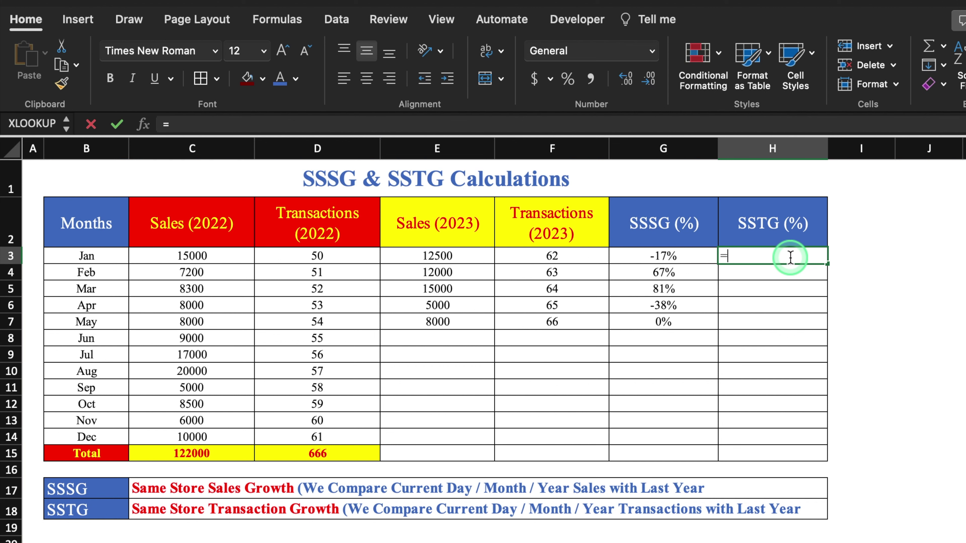
left_click(573, 264)
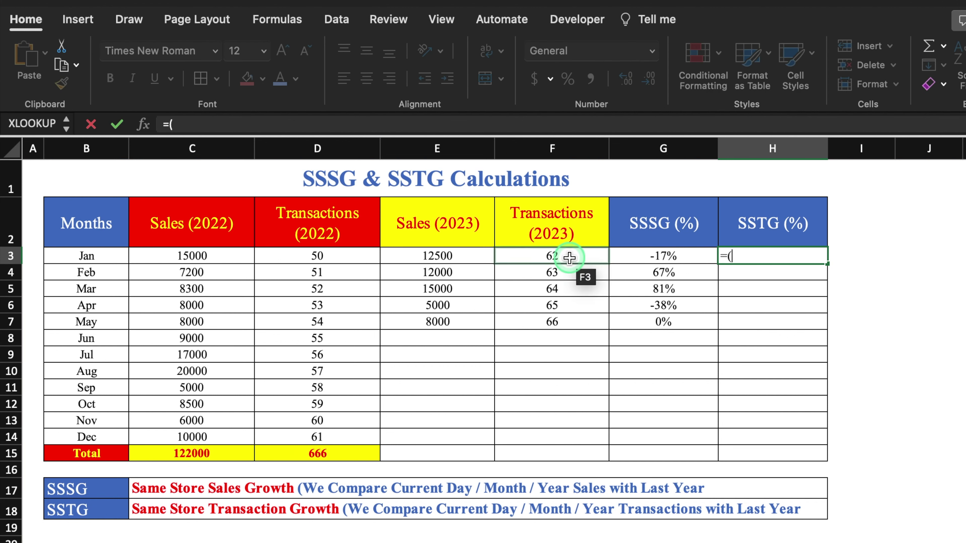
left_click(569, 258)
type("-")
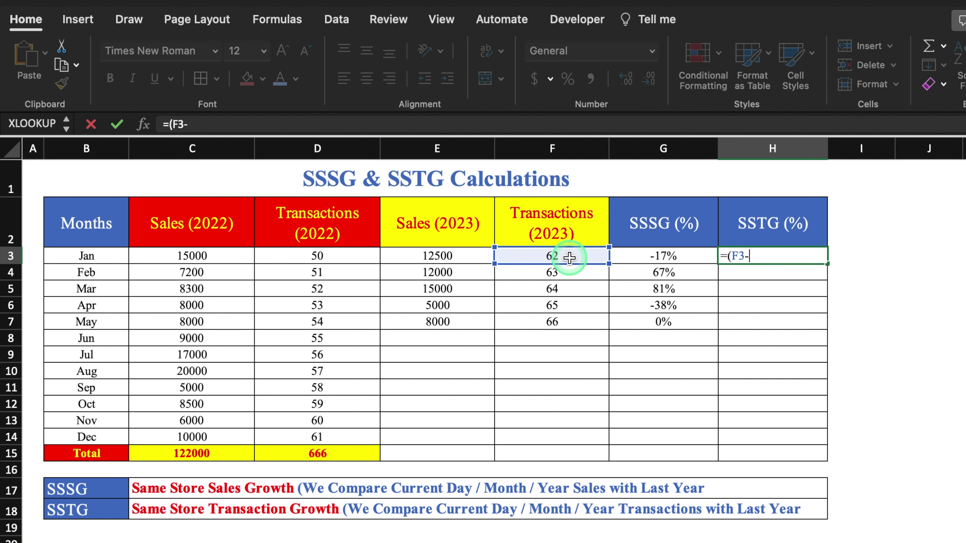
left_click(347, 255)
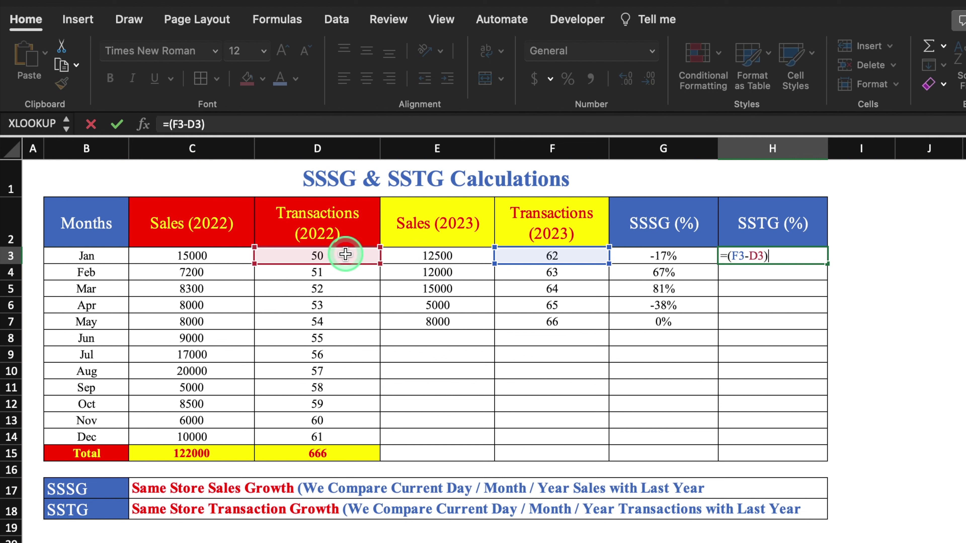
type(")/")
left_click(346, 255)
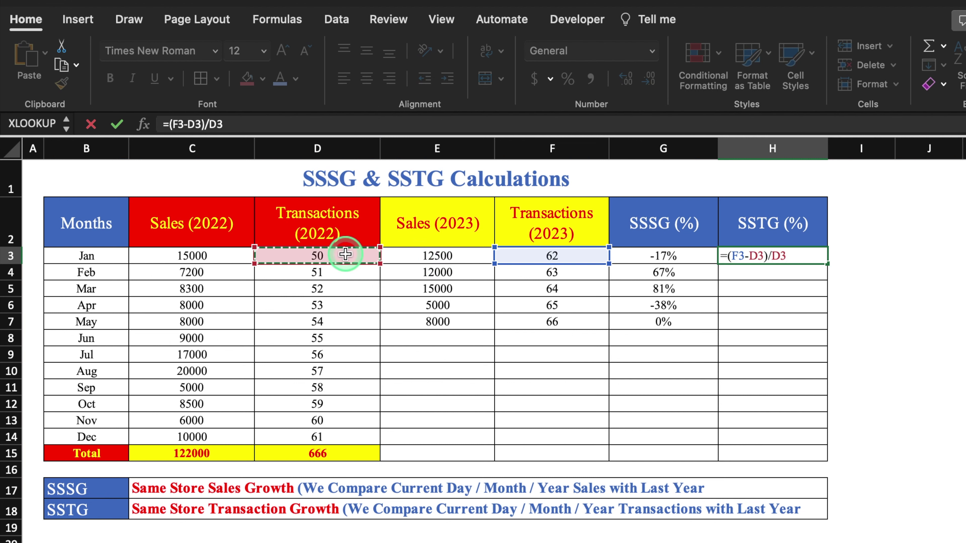
key("Return")
Format H3 as a centred percentage and fill its SSTG formula down to May in H7.
left_click(778, 255)
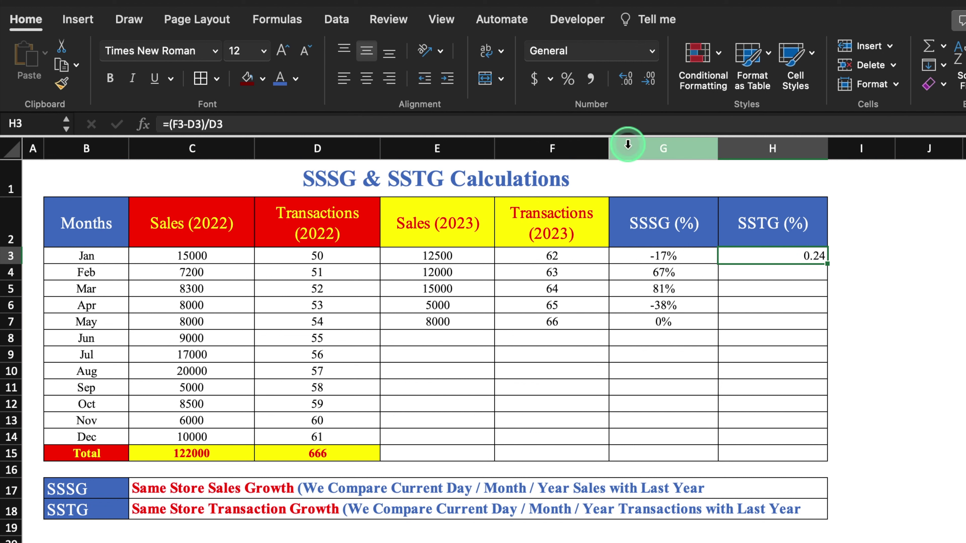
left_click(568, 78)
left_click(367, 78)
left_click_drag(827, 263, 828, 324)
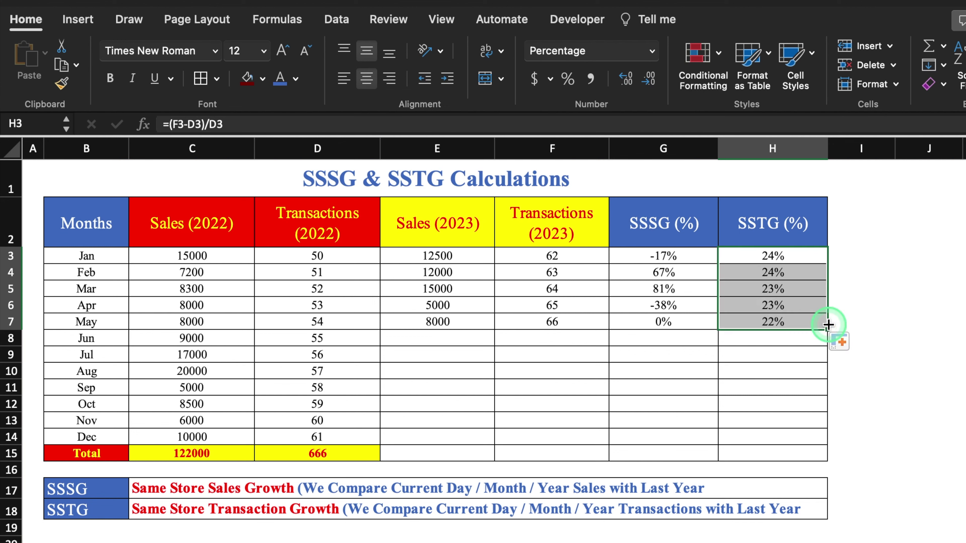
left_click(937, 323)
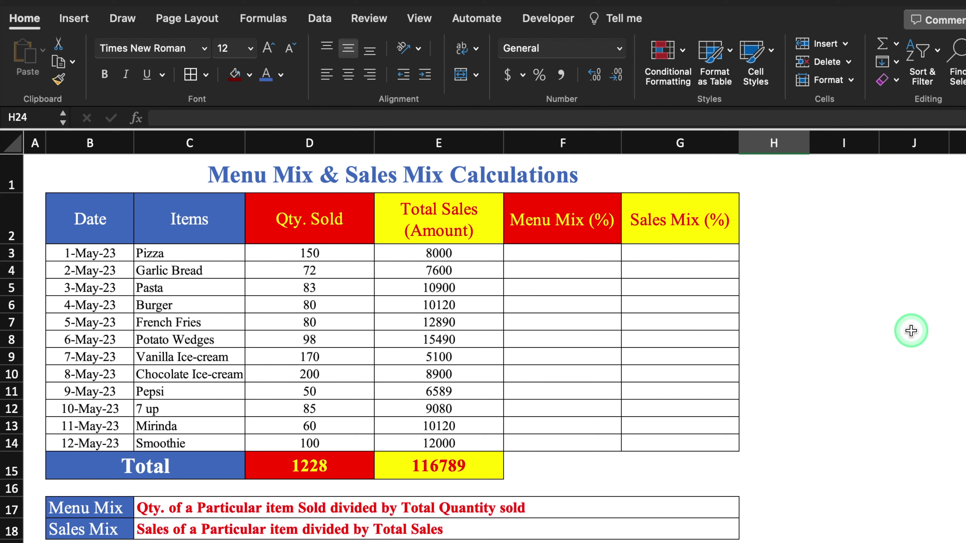
Examine the menu items listed in the Items column of the Menu Mix & Sales Mix table.
left_click(221, 288)
left_click(221, 252)
left_click(224, 272)
left_click(226, 301)
left_click(226, 340)
left_click(227, 357)
left_click(224, 391)
left_click(226, 413)
Calculate Pizza's menu mix in F3 with =D3/D15 and format the cell as a percentage.
left_click(559, 254)
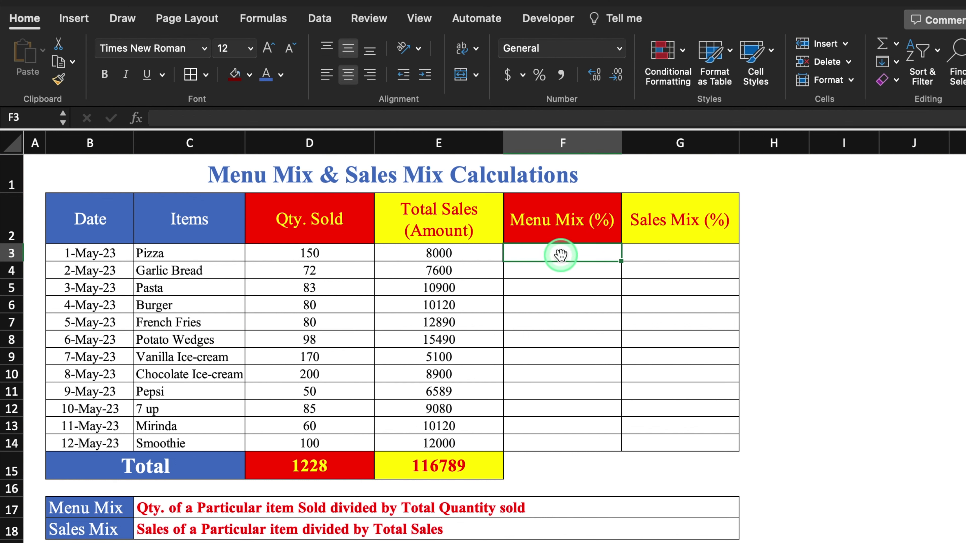
type("=")
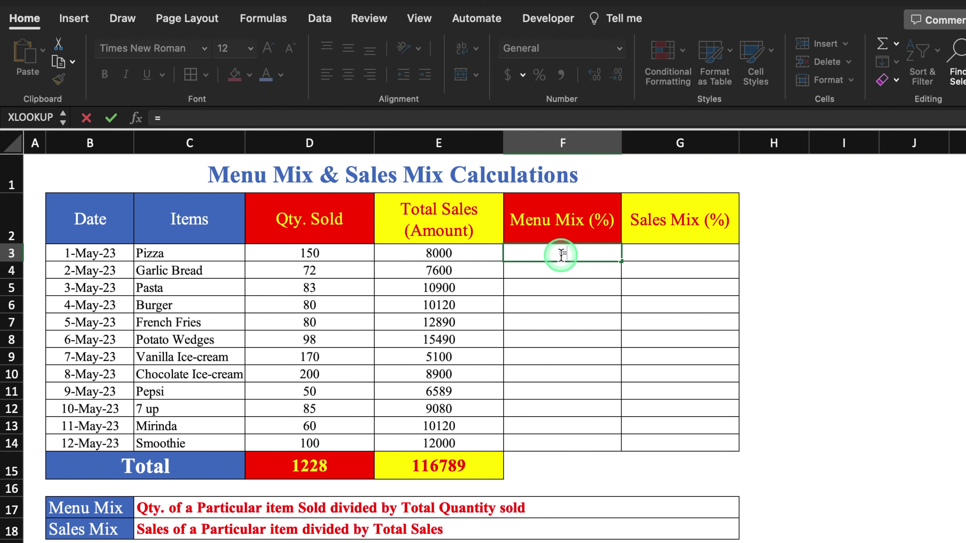
left_click(311, 255)
type("/")
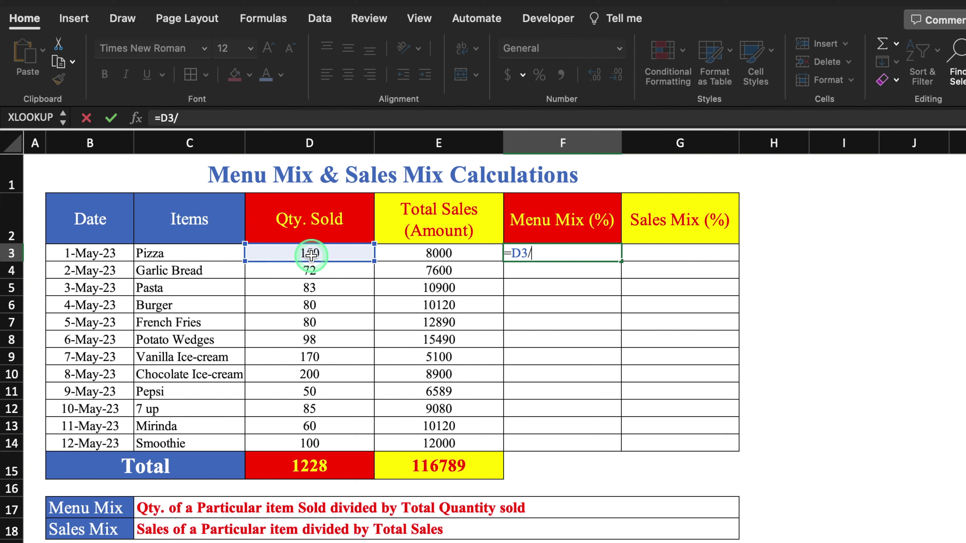
left_click(310, 466)
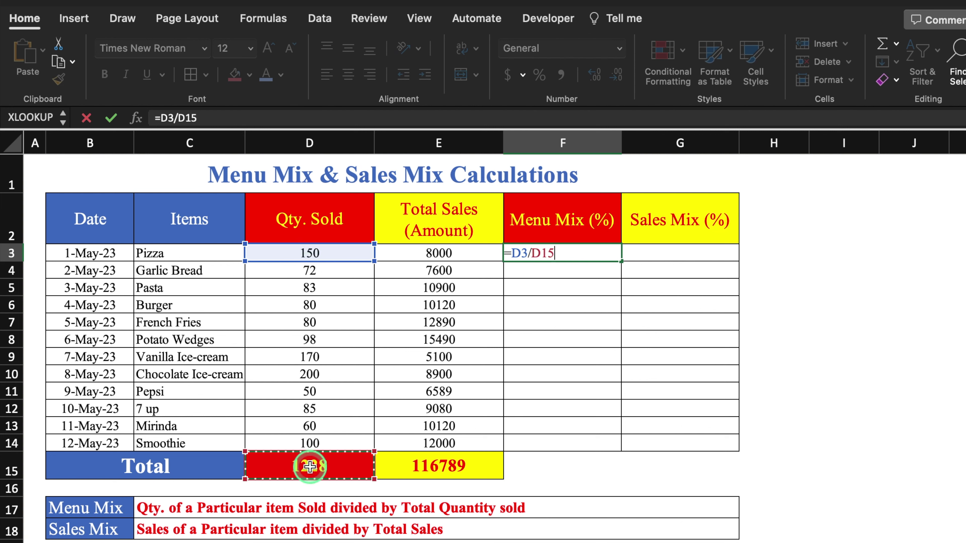
key("Return")
left_click(581, 253)
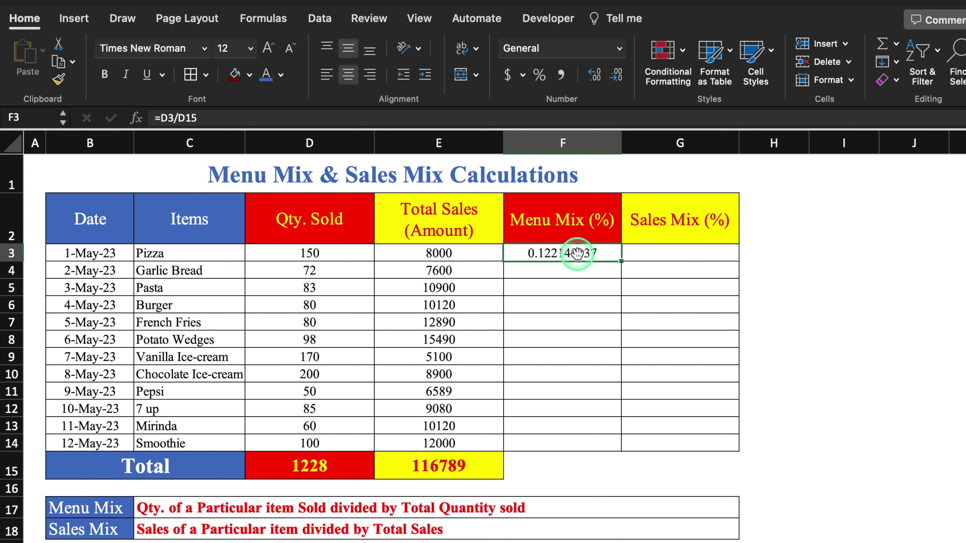
left_click(539, 74)
Make the total reference absolute in F3, giving =D3/$D$15, and fill the formula down to Smoothie in F14.
left_click(216, 118)
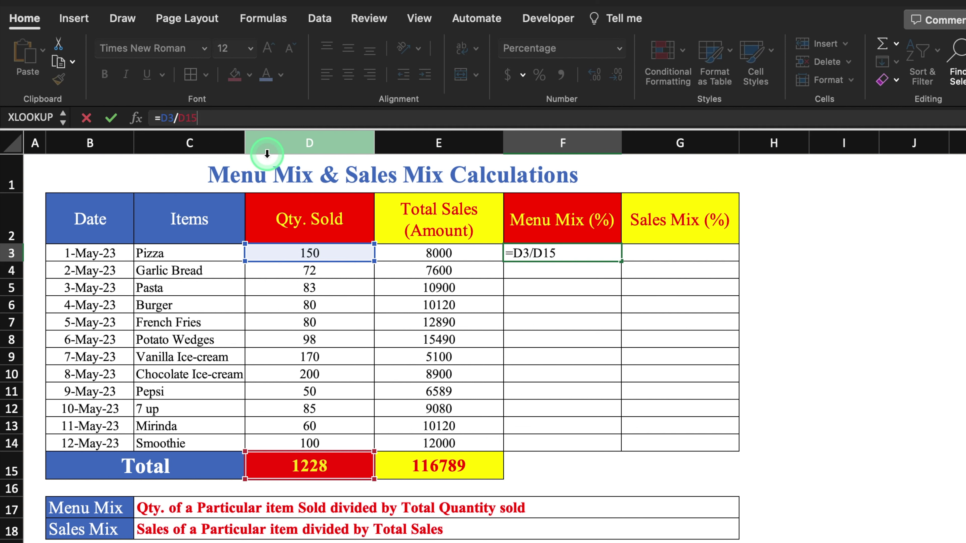
key("F4")
key("Return")
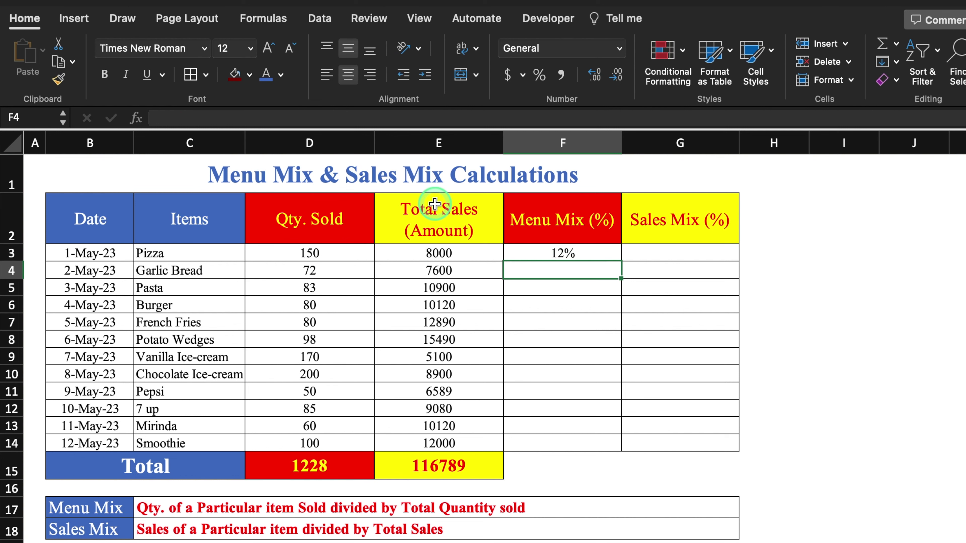
left_click(580, 254)
left_click_drag(622, 264, 620, 449)
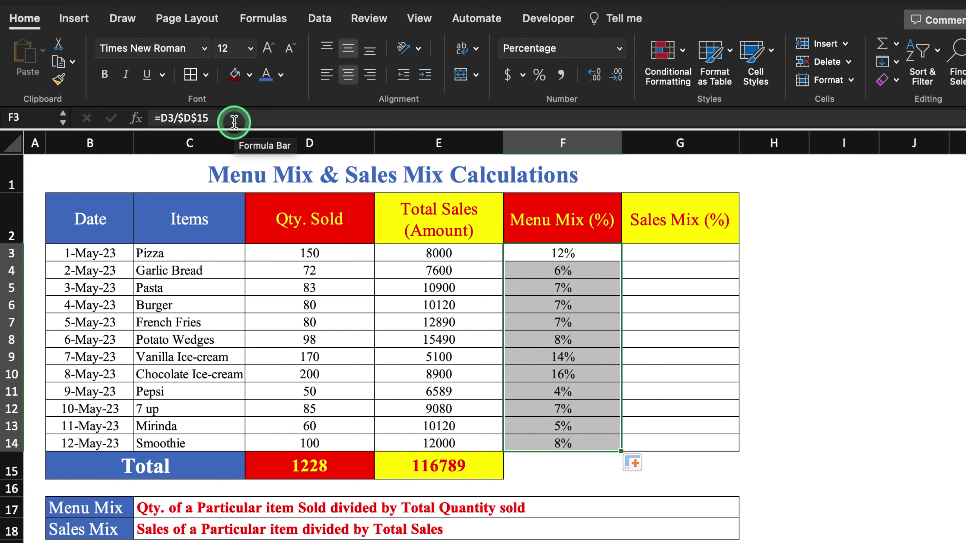
Calculate Pizza's sales mix in G3 with =E3/$E$15.
left_click(691, 252)
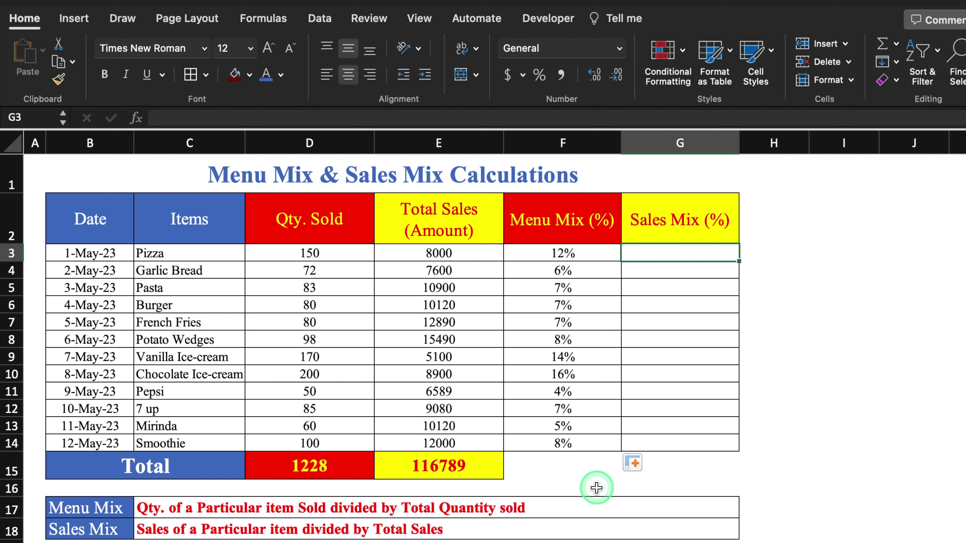
type("=")
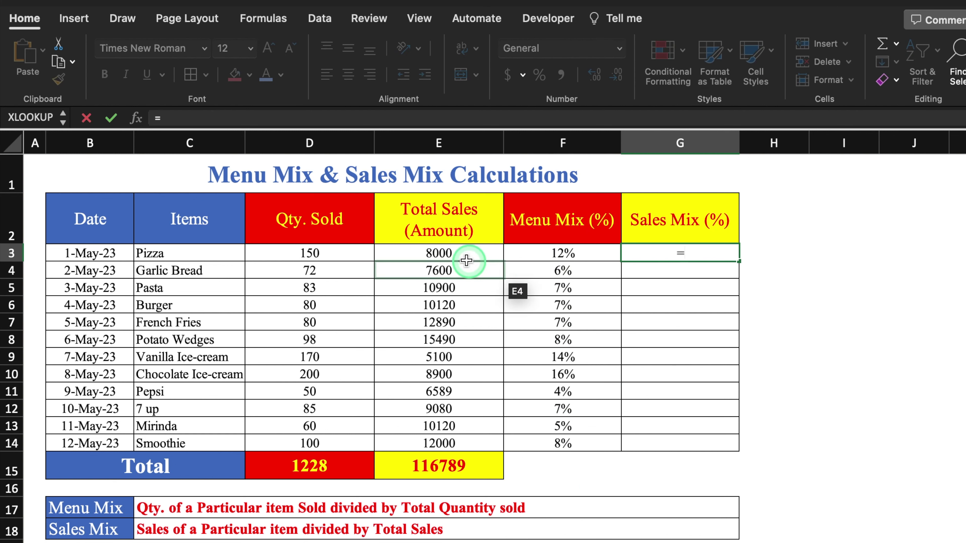
left_click(456, 254)
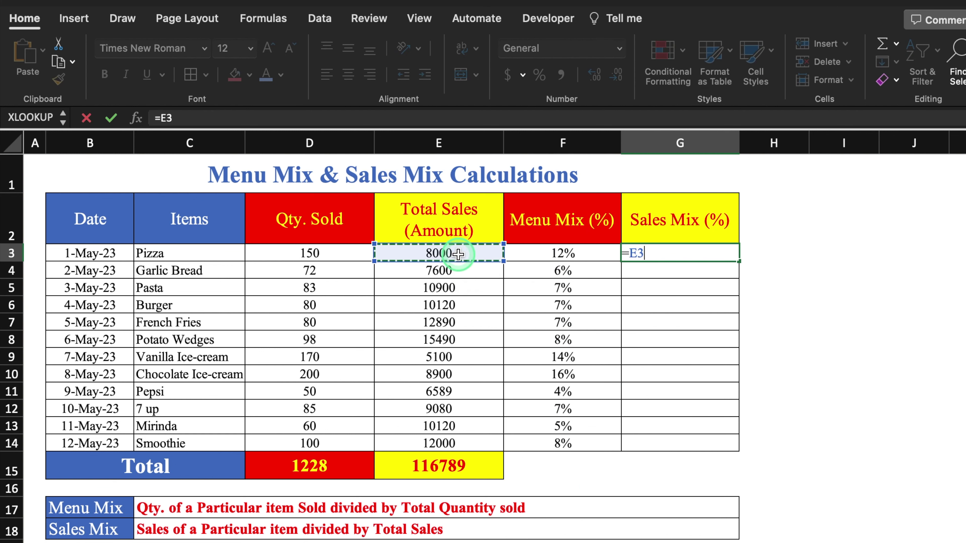
type("/")
left_click(485, 465)
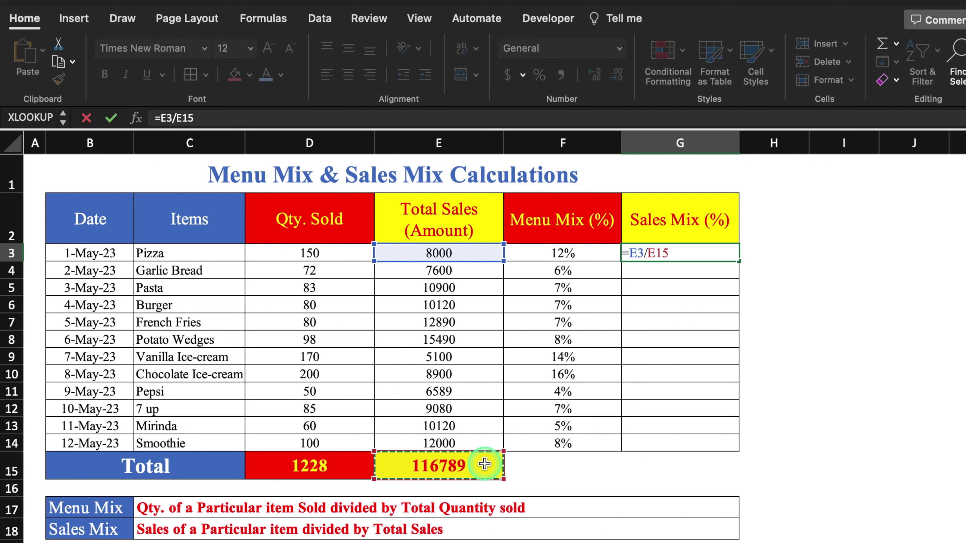
key("F4")
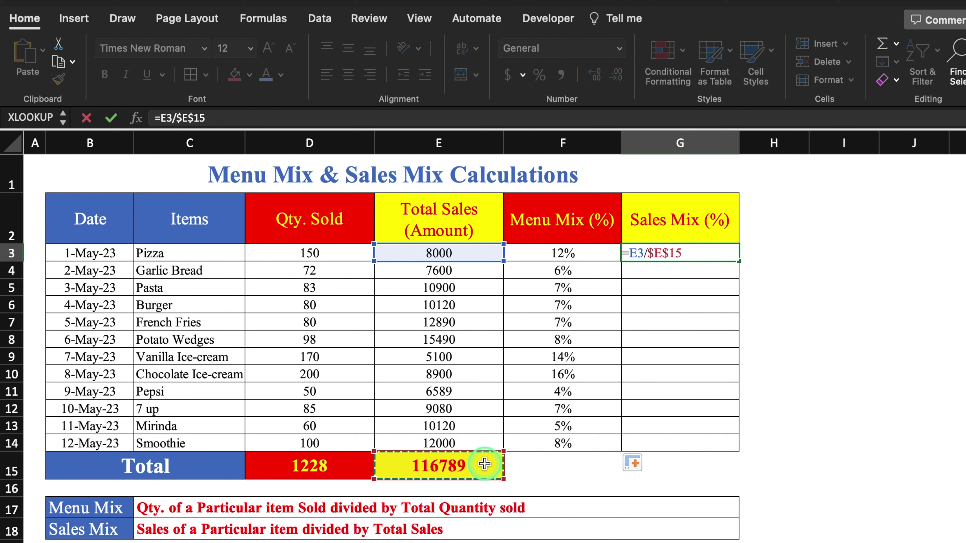
key("Return")
Format G3 as a percentage and fill its sales mix formula down to Smoothie in G14.
left_click(680, 253)
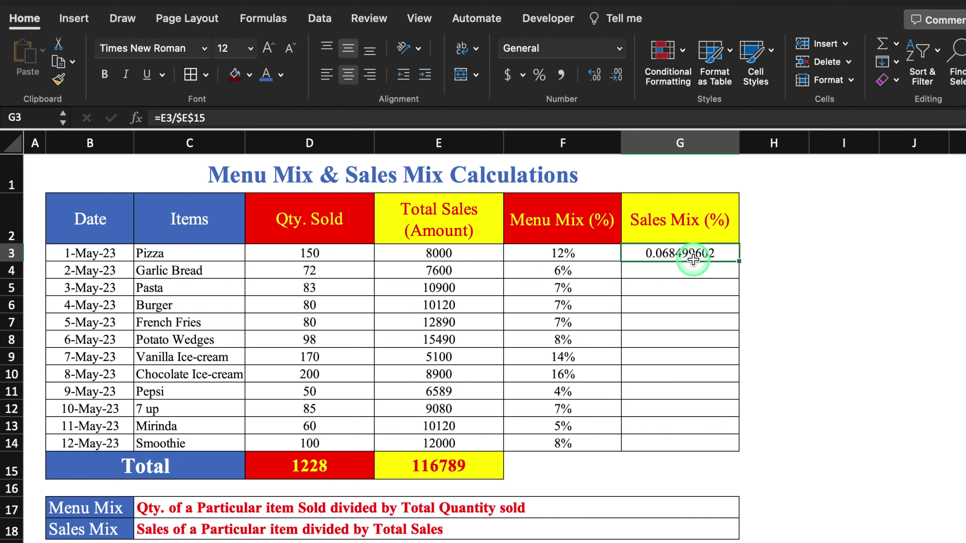
left_click(538, 78)
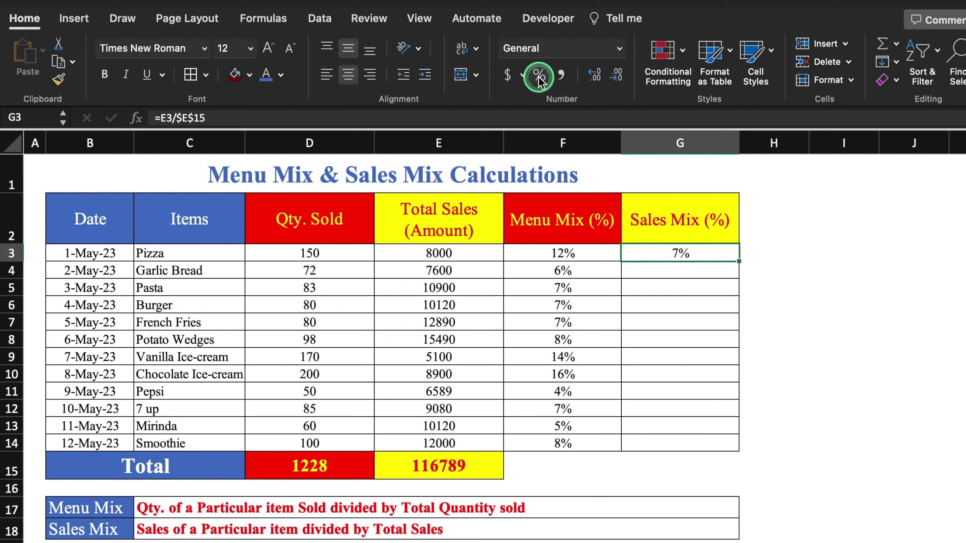
left_click_drag(738, 261, 739, 447)
left_click(790, 282)
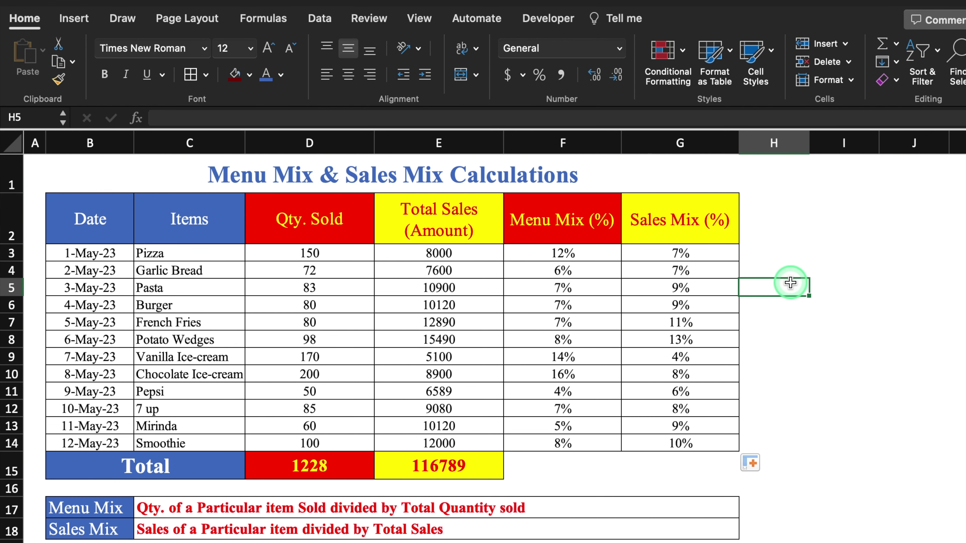
Compare the menu mix and sales mix results for Pizza, Chocolate Ice-cream and French Fries.
left_click(604, 253)
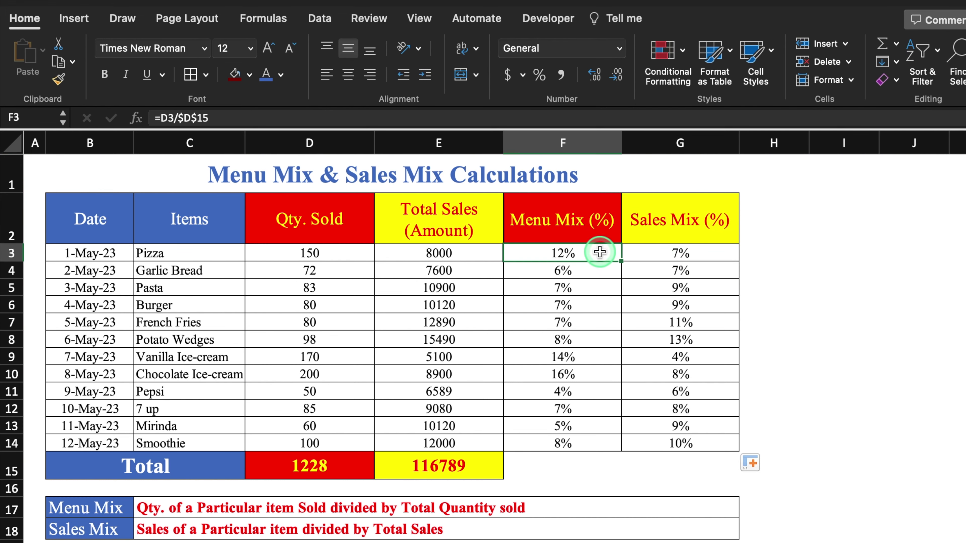
left_click(668, 249)
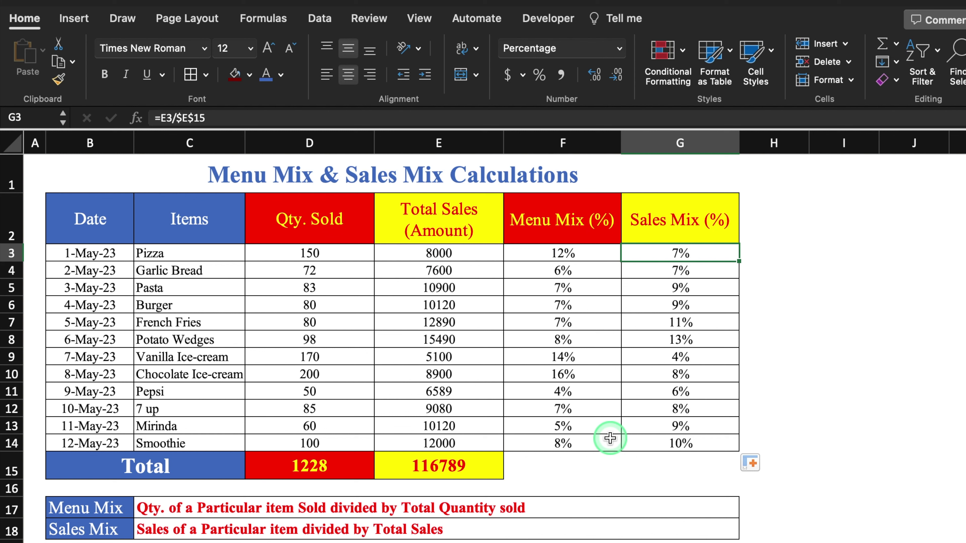
left_click(591, 375)
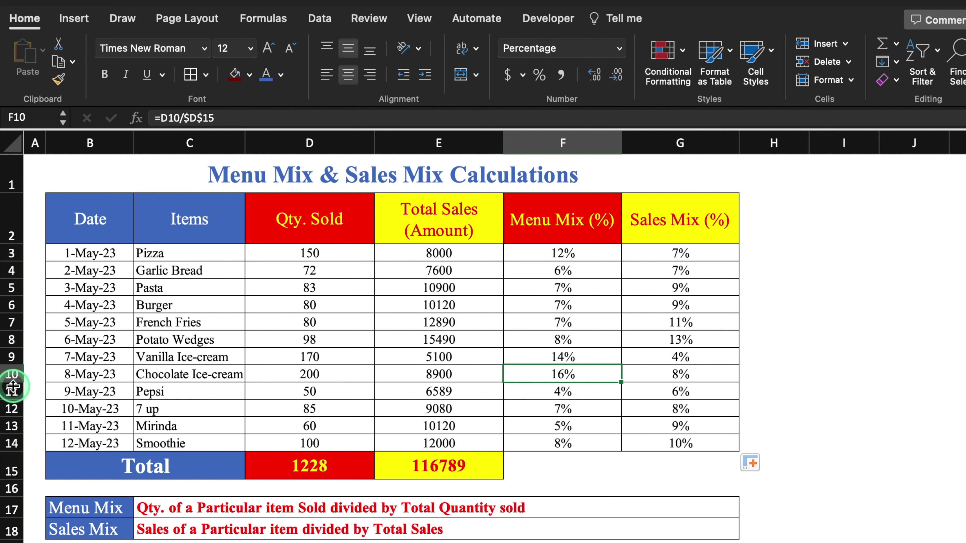
left_click(11, 374)
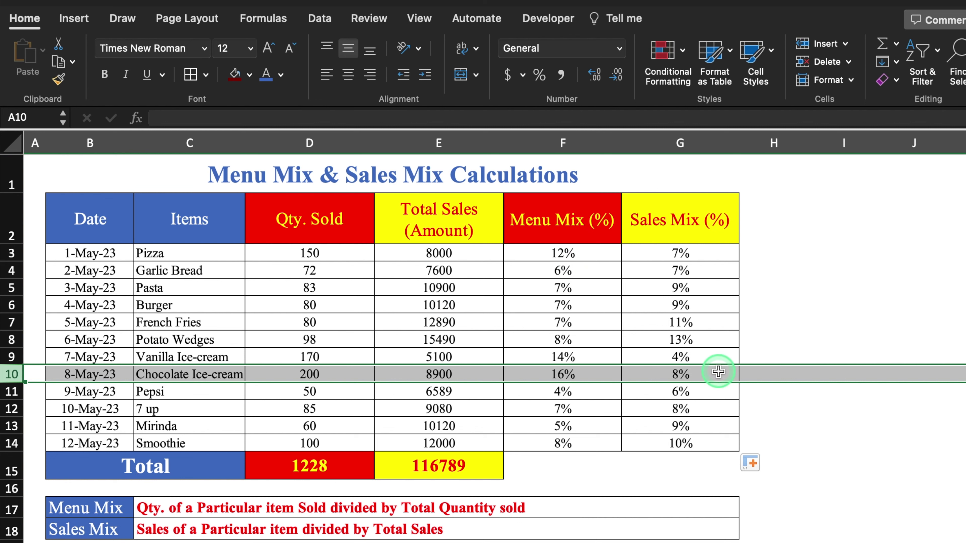
left_click(11, 322)
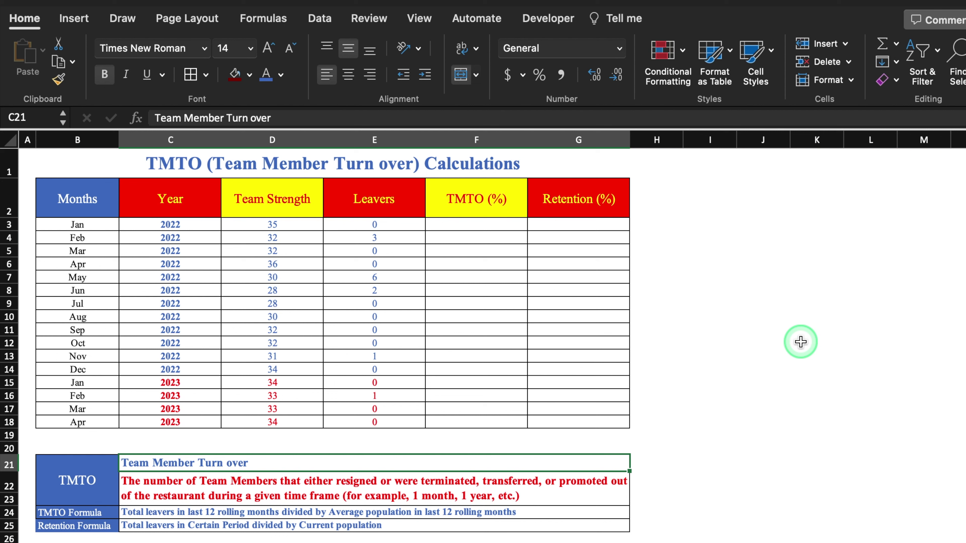
Review the TMTO definition and formula, and trace the rolling 12-month windows starting from January, February and March 2022.
left_click(599, 490)
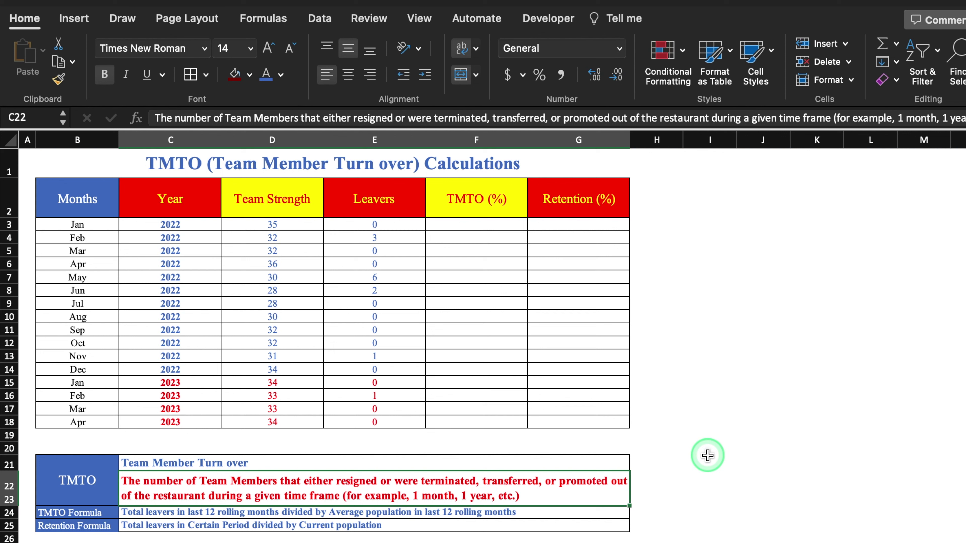
key("Down")
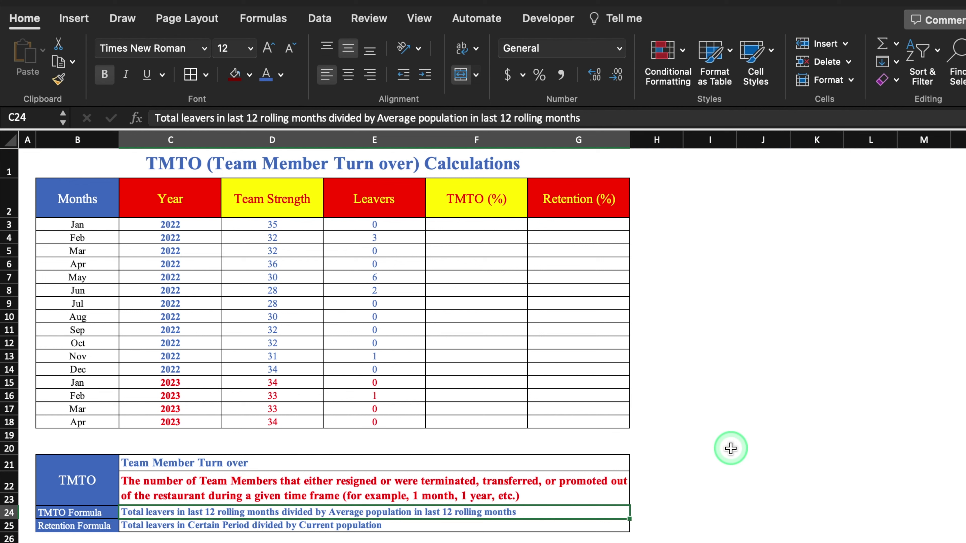
left_click(101, 226)
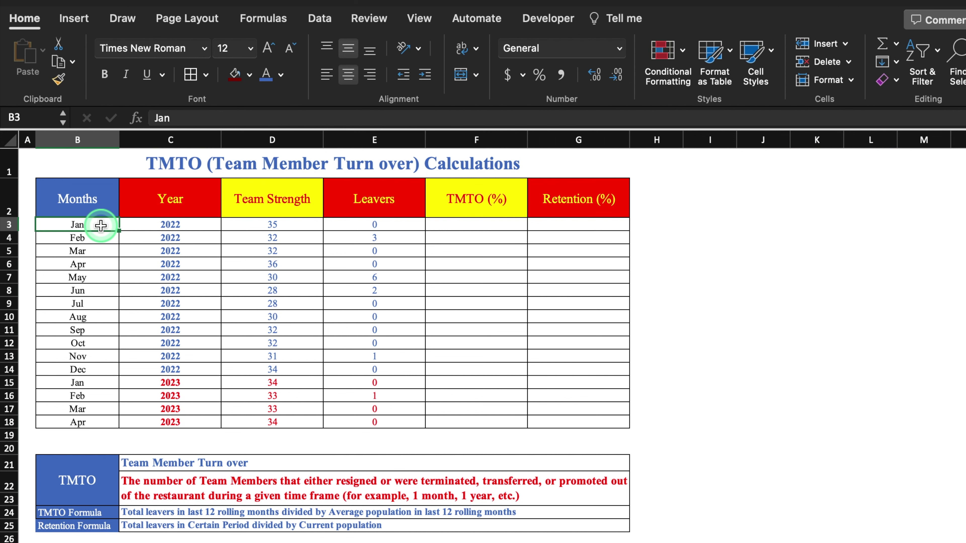
key("Down")
key("Down")
key("Down")
key("Down")
key("Down")
key("Down")
key("Down")
key("Down")
key("Down")
key("Down")
key("Down")
key("Down")
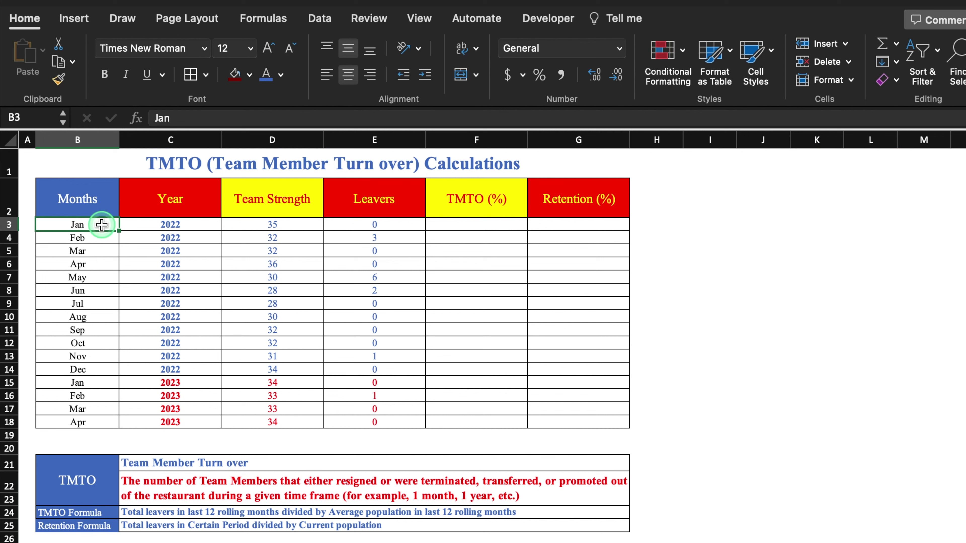
left_click(101, 368)
left_click(99, 237)
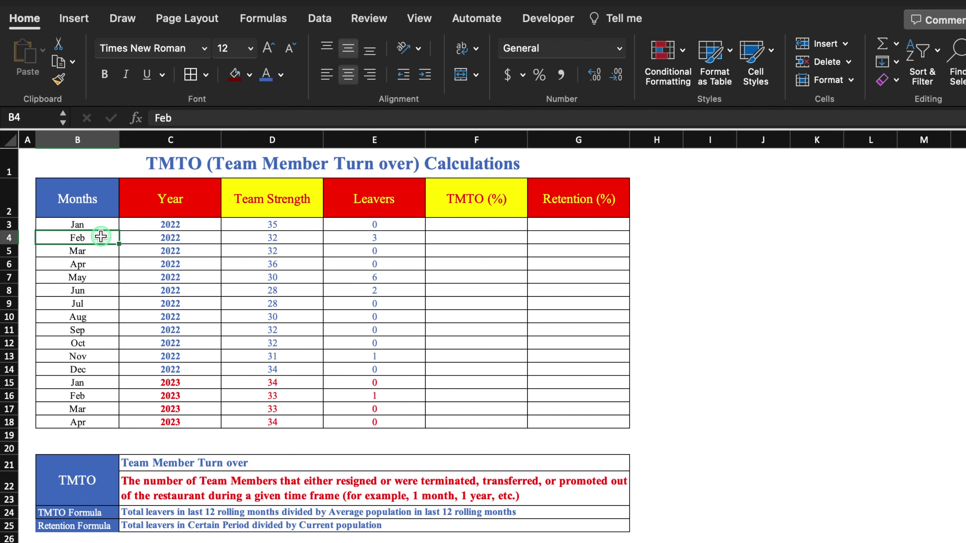
left_click(101, 394)
left_click(95, 251)
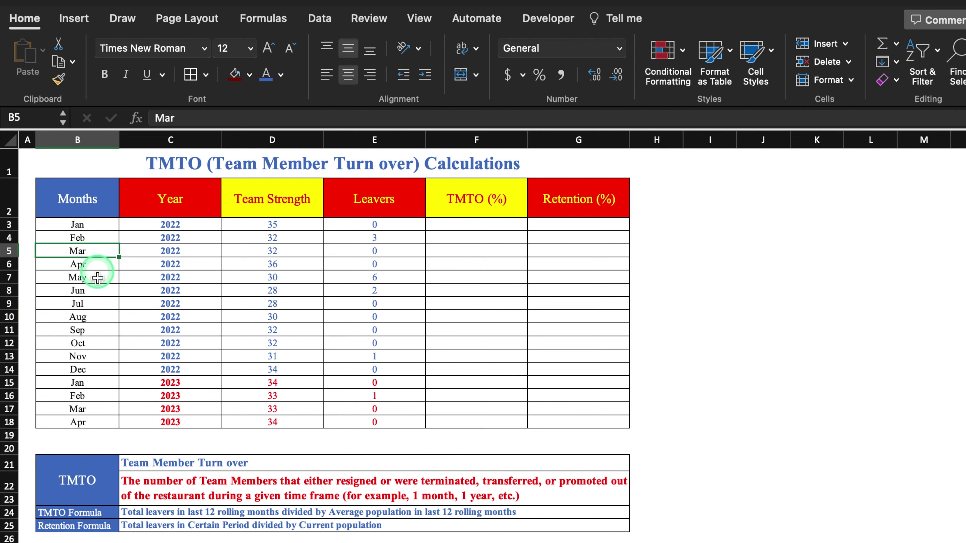
left_click(570, 512)
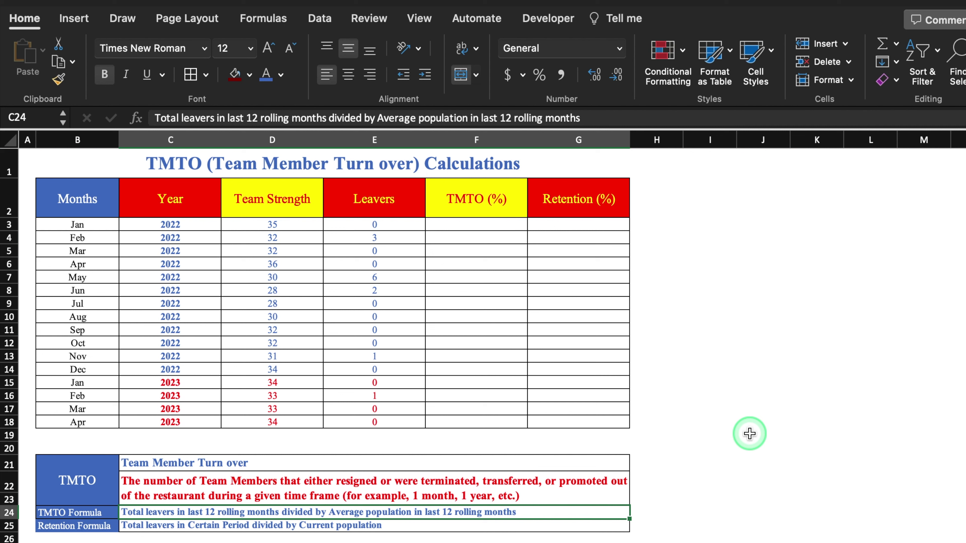
Calculate January 2023's team member turnover in F15 with =SUM(E3:E15)/AVERAGE(D3:D15).
left_click(476, 384)
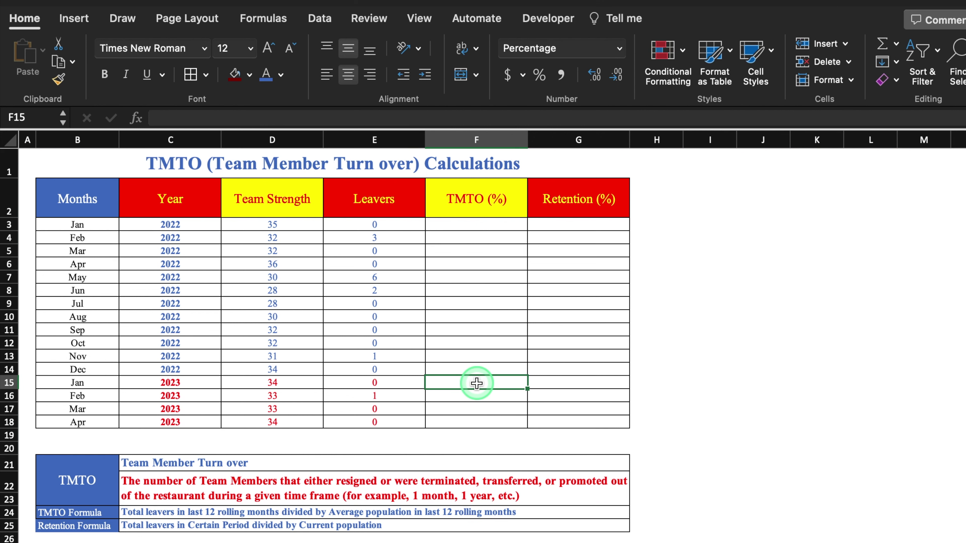
type("=")
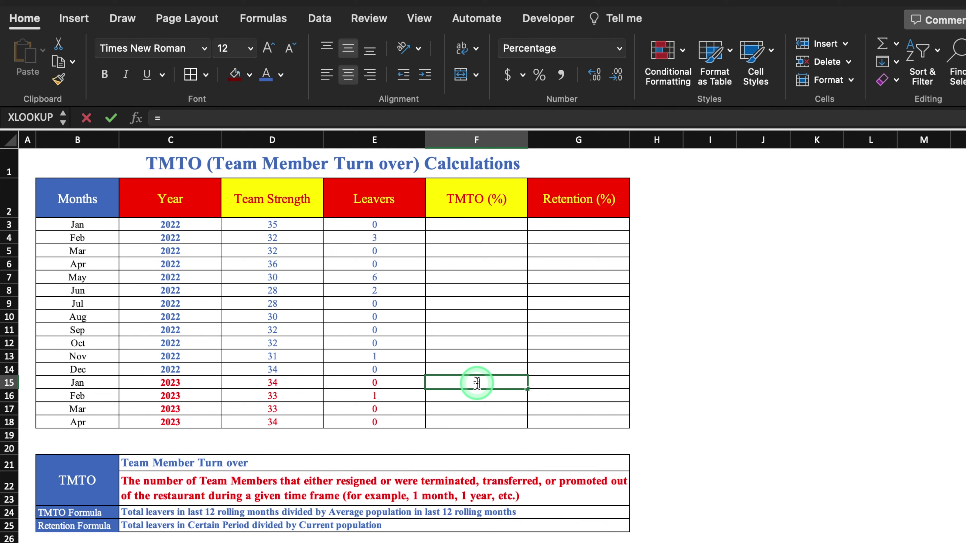
type("sum(")
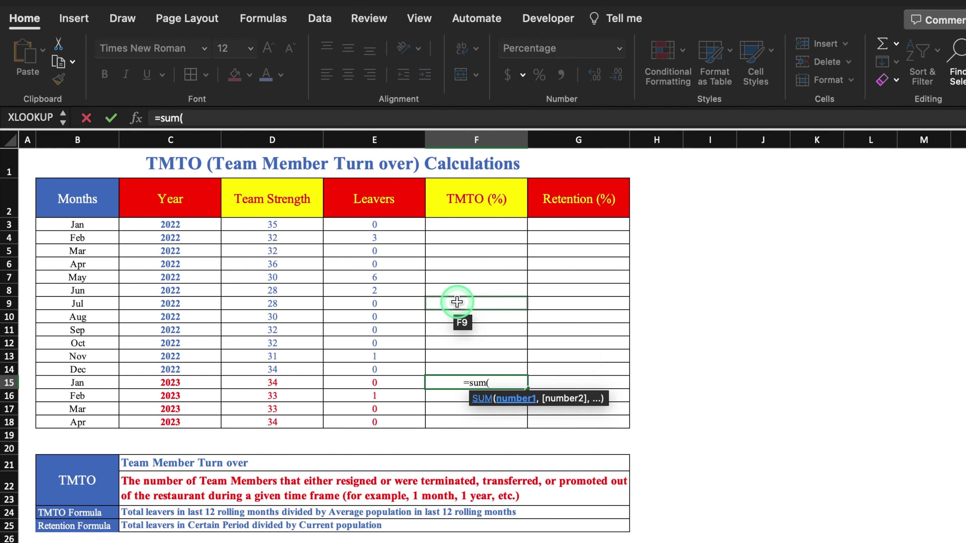
left_click_drag(374, 225, 385, 381)
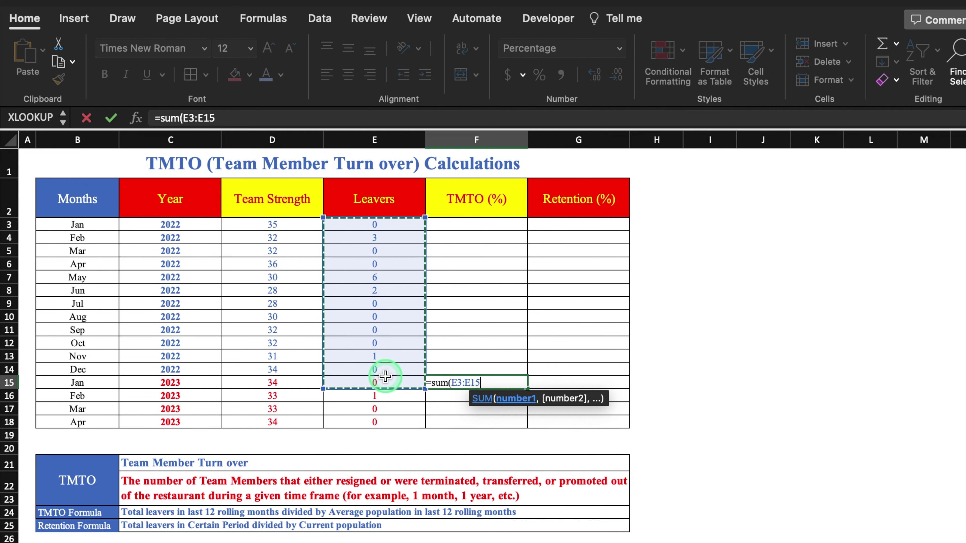
type(")/a")
key("BackSpace")
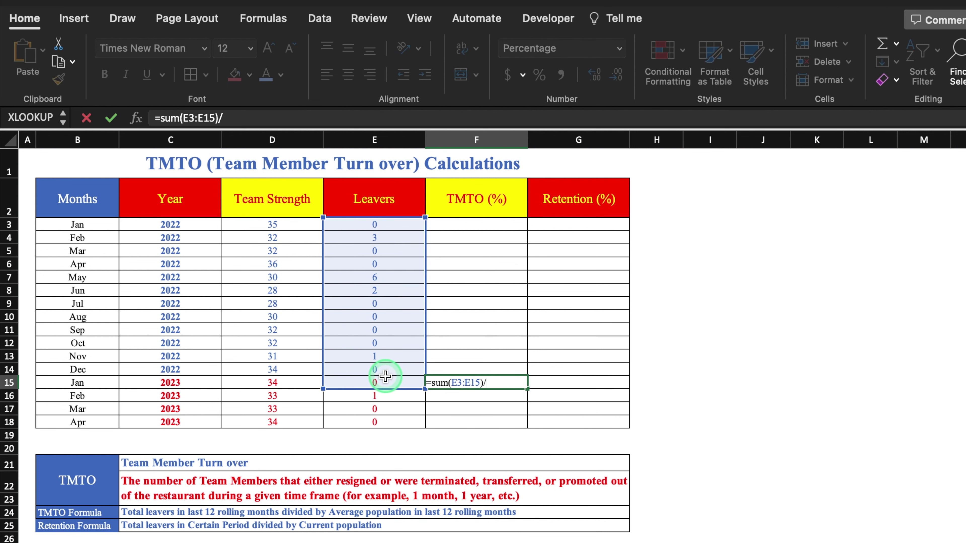
type("A")
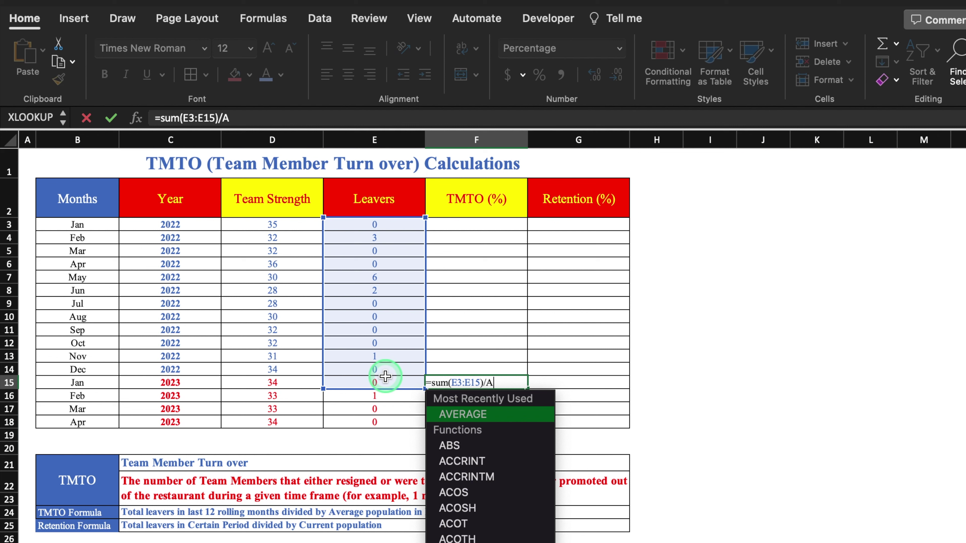
type("verage")
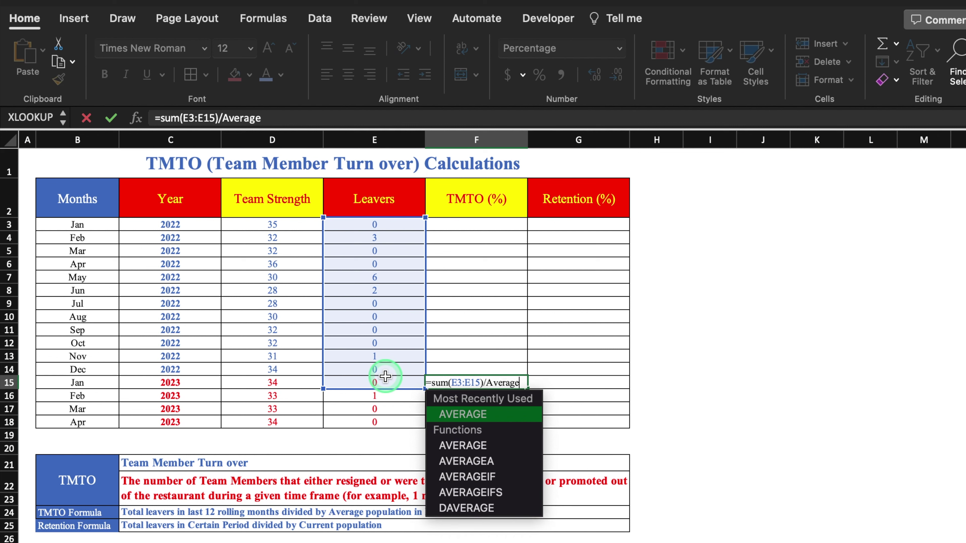
type("(")
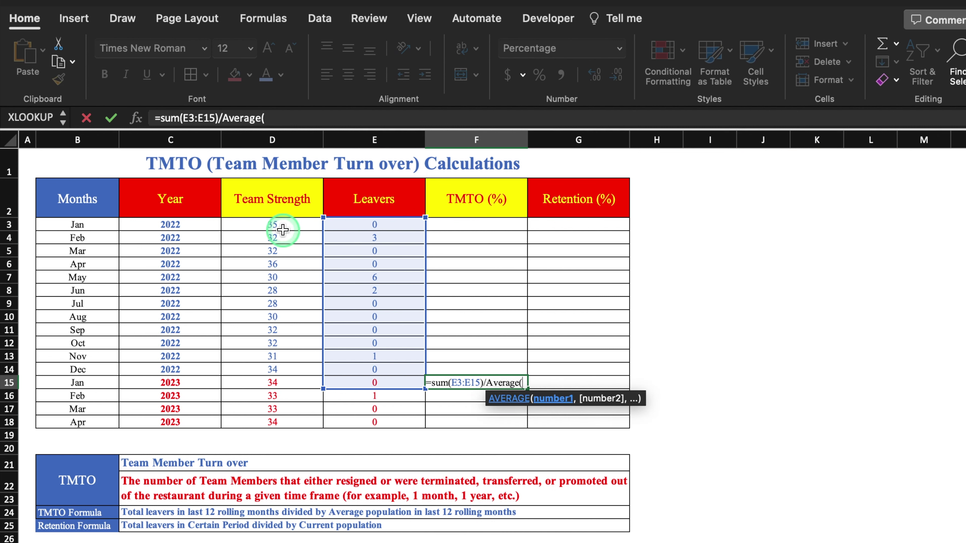
left_click_drag(282, 224, 293, 383)
type(")")
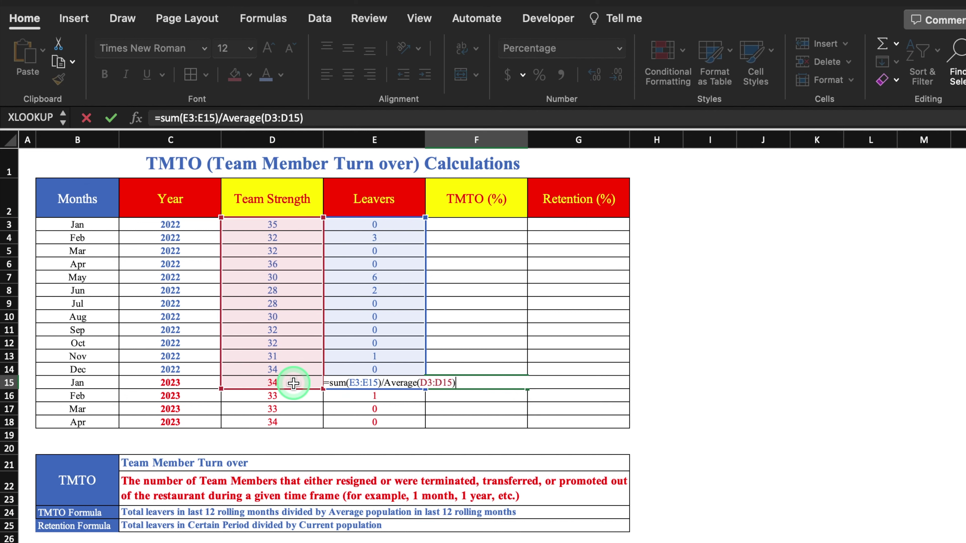
key("Return")
Apply percentage format to F15 and fill its TMTO formula down to April 2023 in F18.
left_click(523, 386)
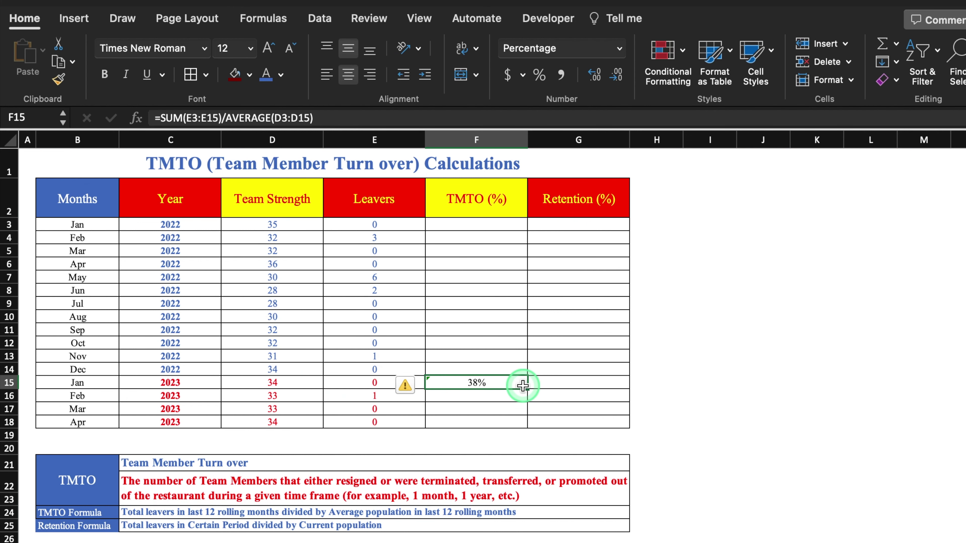
left_click(535, 80)
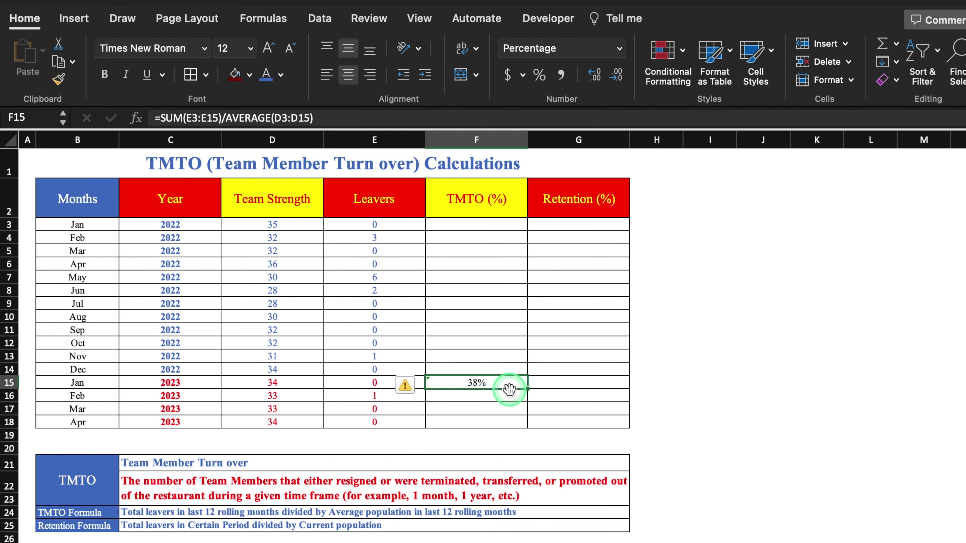
left_click_drag(519, 389, 522, 422)
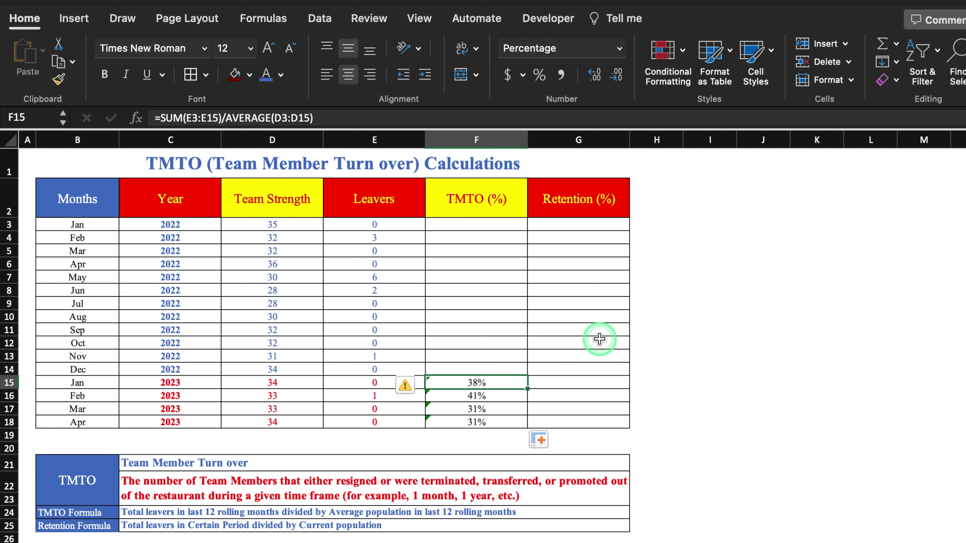
Calculate January 2023's retention in G15 by dividing total leavers by current team strength with =SUM(E3:E15)/D15.
left_click(572, 225)
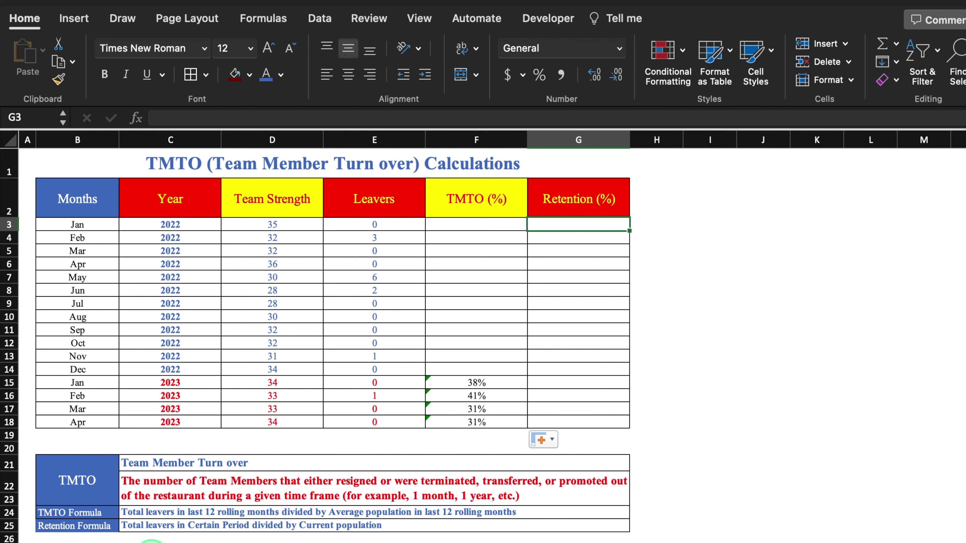
left_click(575, 381)
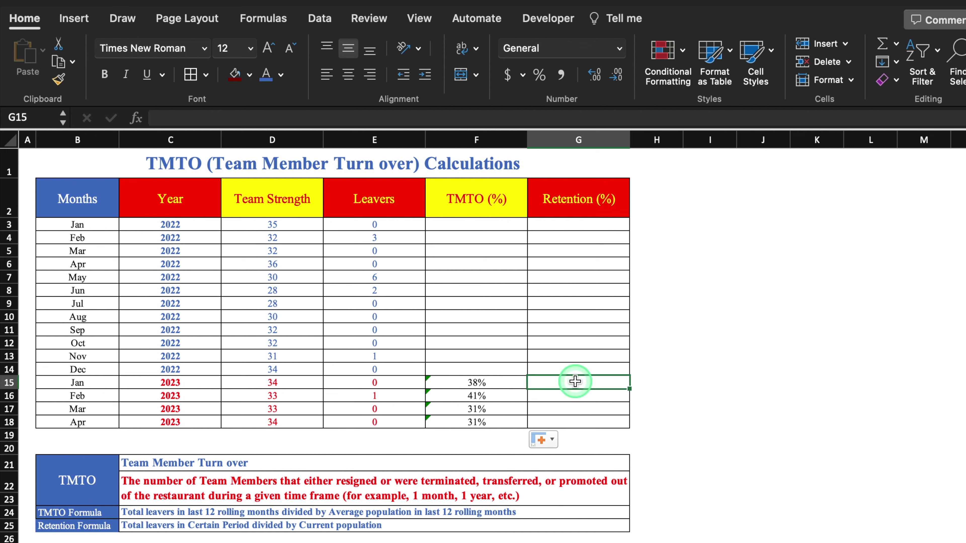
type("=")
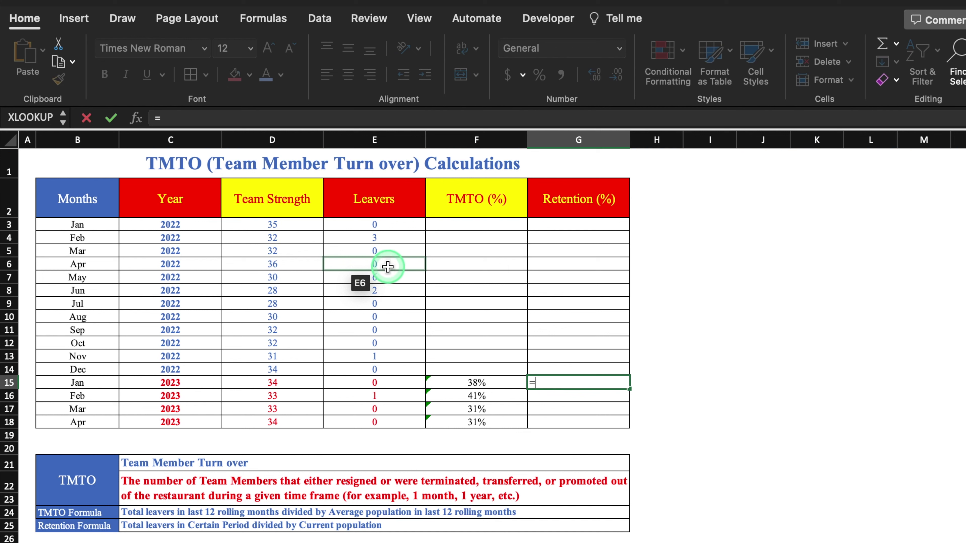
type("sum(")
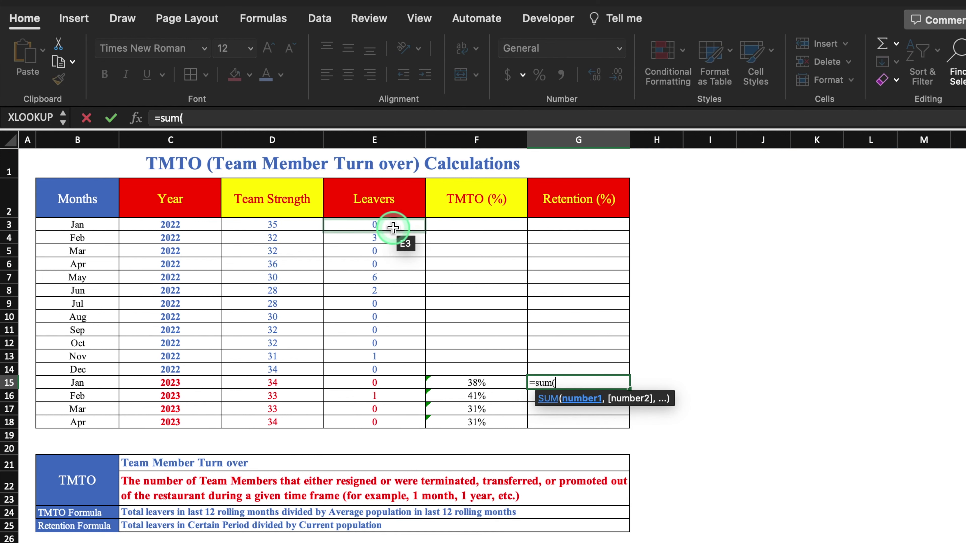
left_click_drag(391, 222, 405, 382)
type(")")
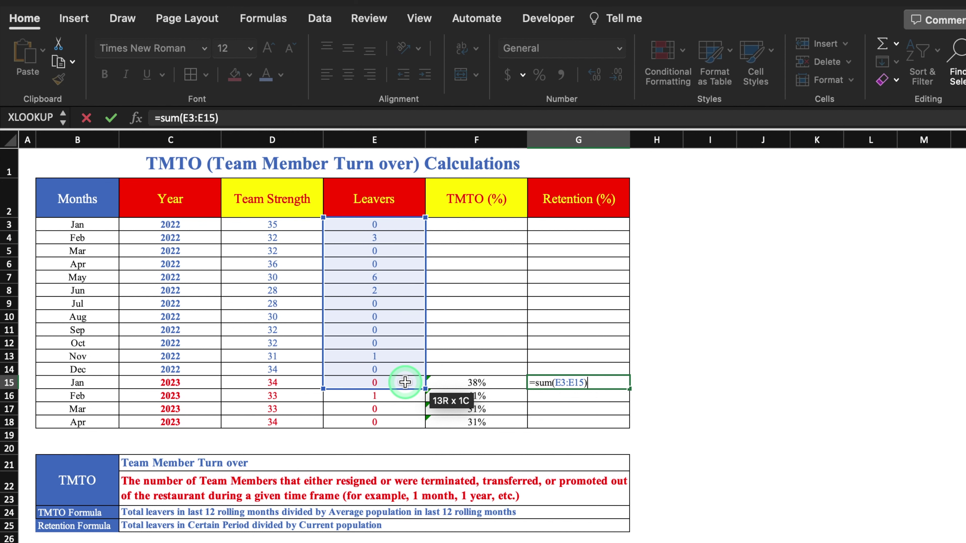
type("/")
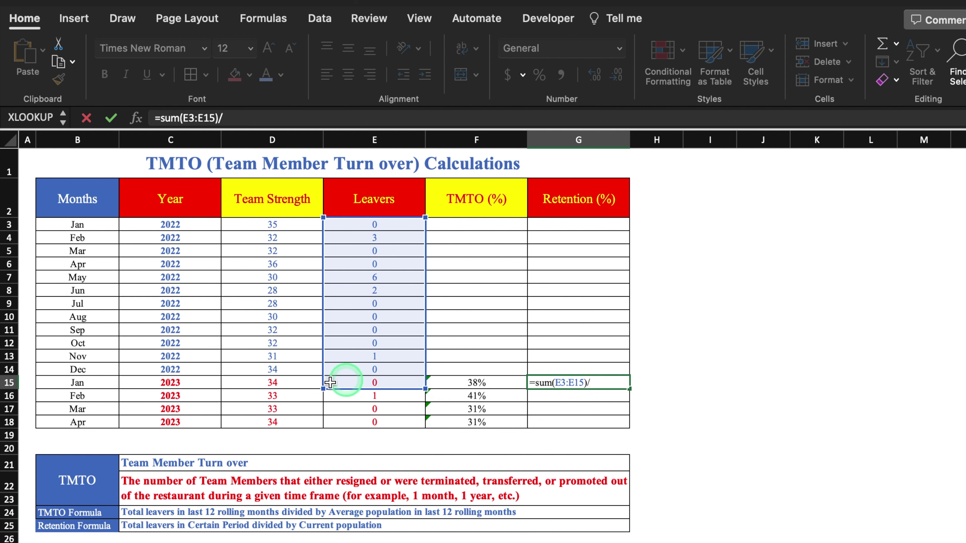
left_click(282, 381)
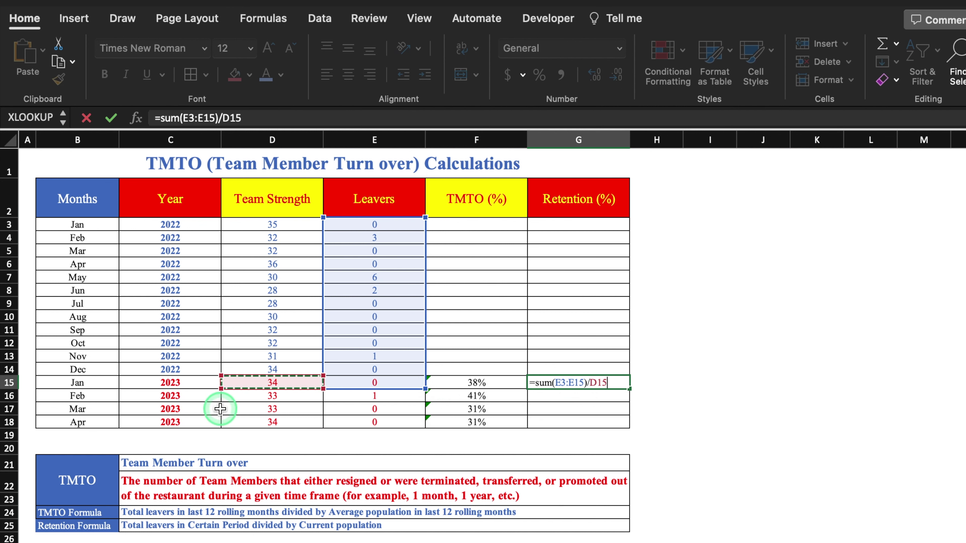
key("Return")
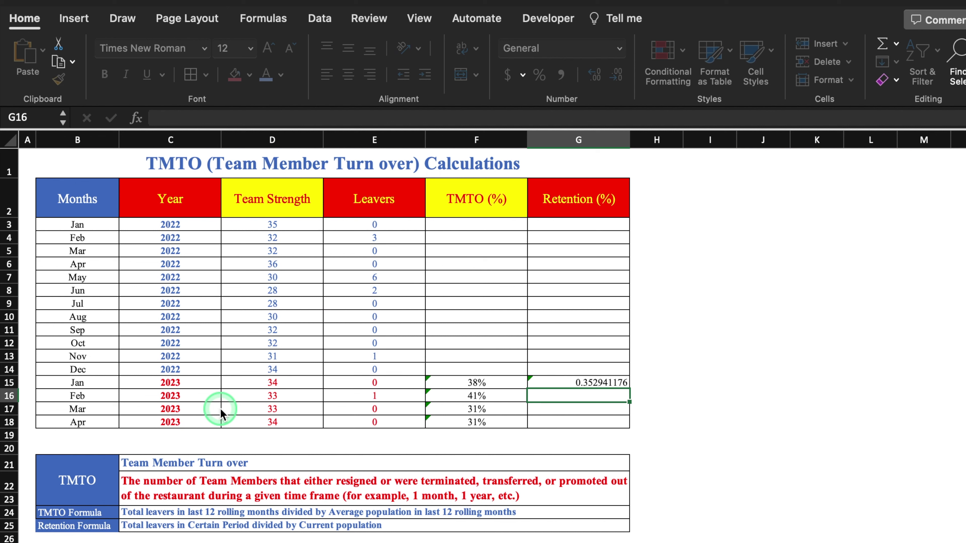
Format G15 as a centred percentage and fill its retention formula down to April 2023 in G18.
left_click(600, 382)
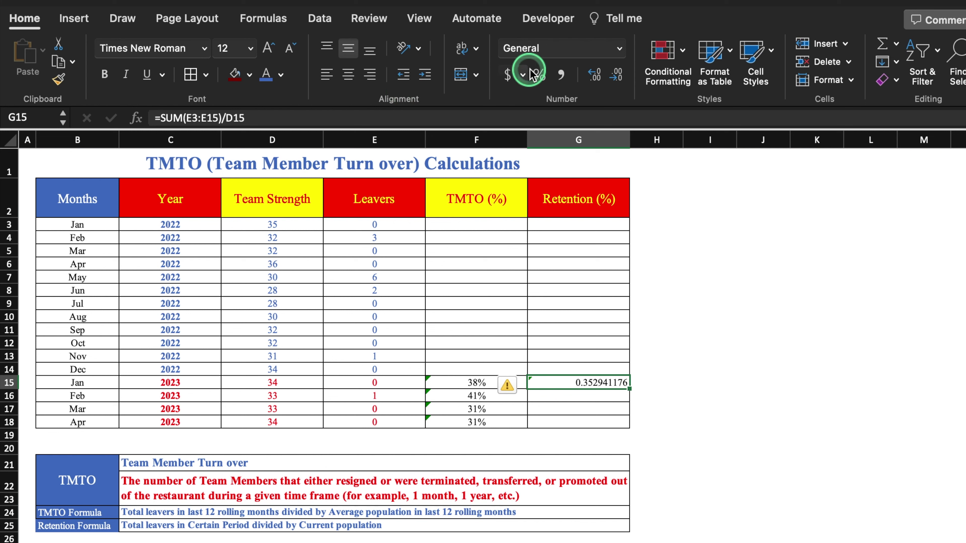
left_click(541, 76)
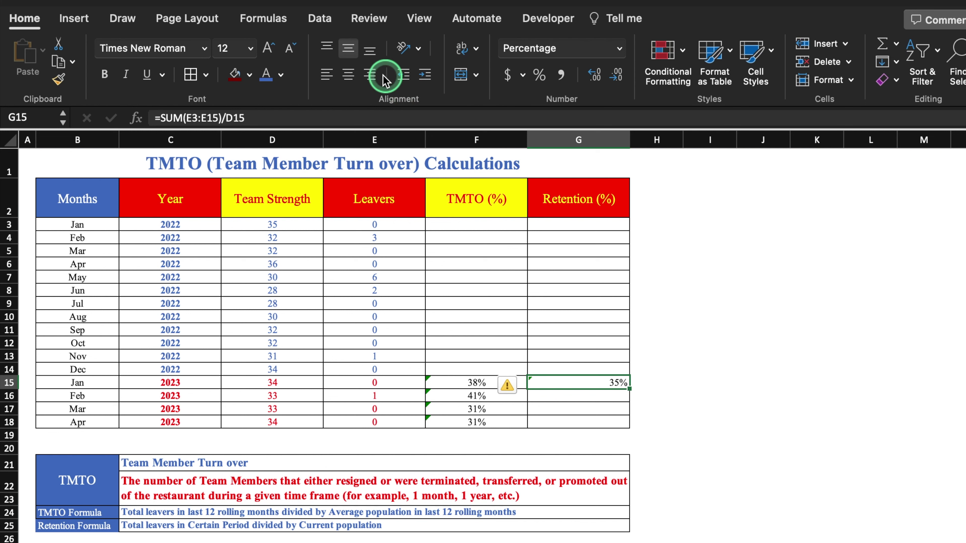
left_click(348, 74)
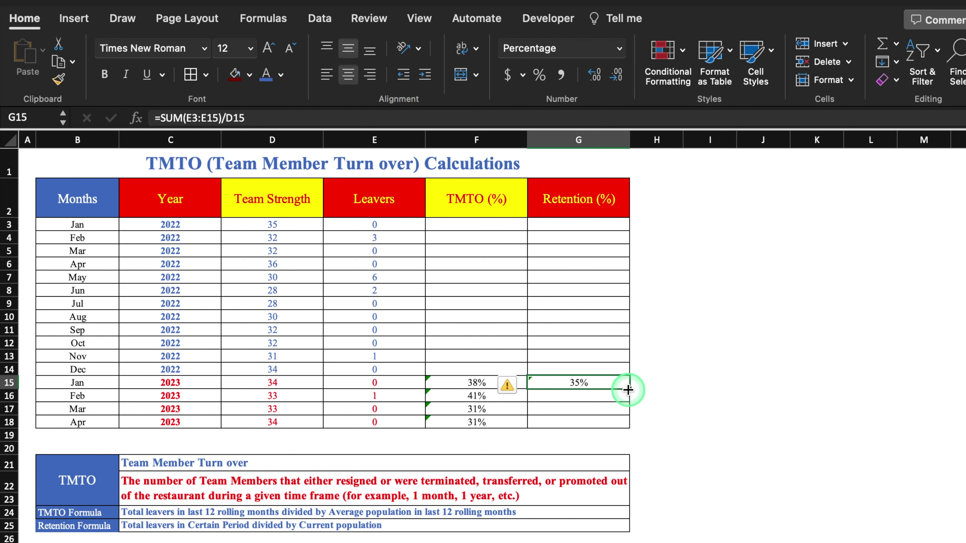
left_click_drag(629, 388, 632, 428)
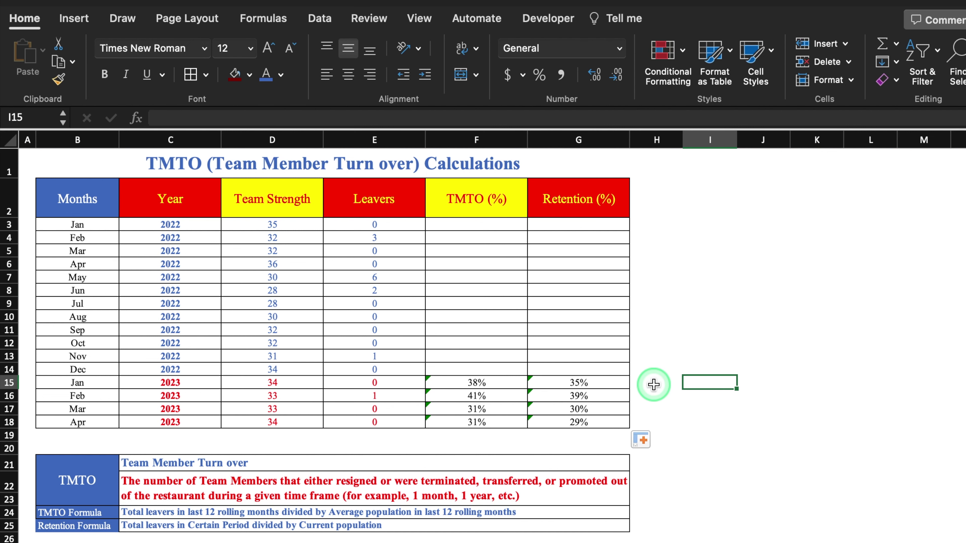